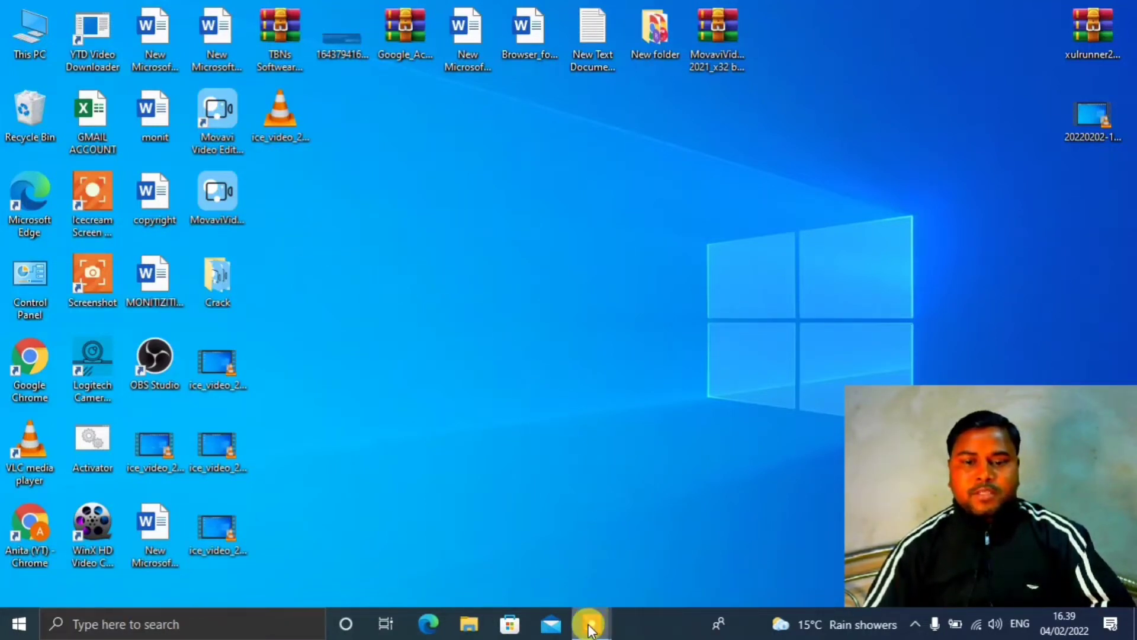
mouse_move(589, 630)
click(629, 530)
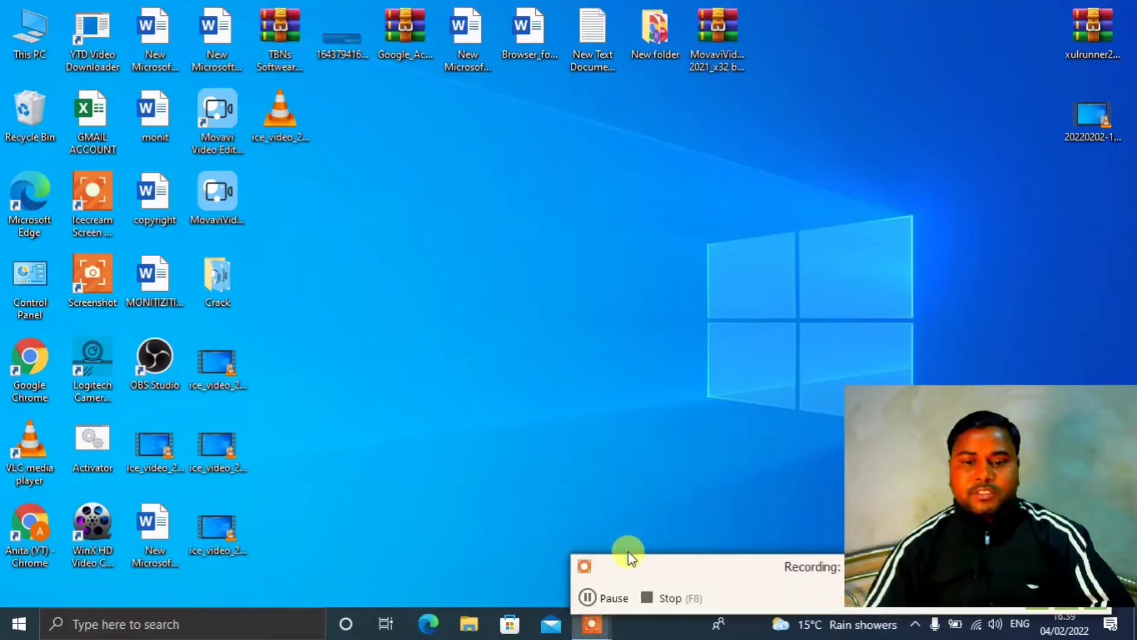
click(588, 597)
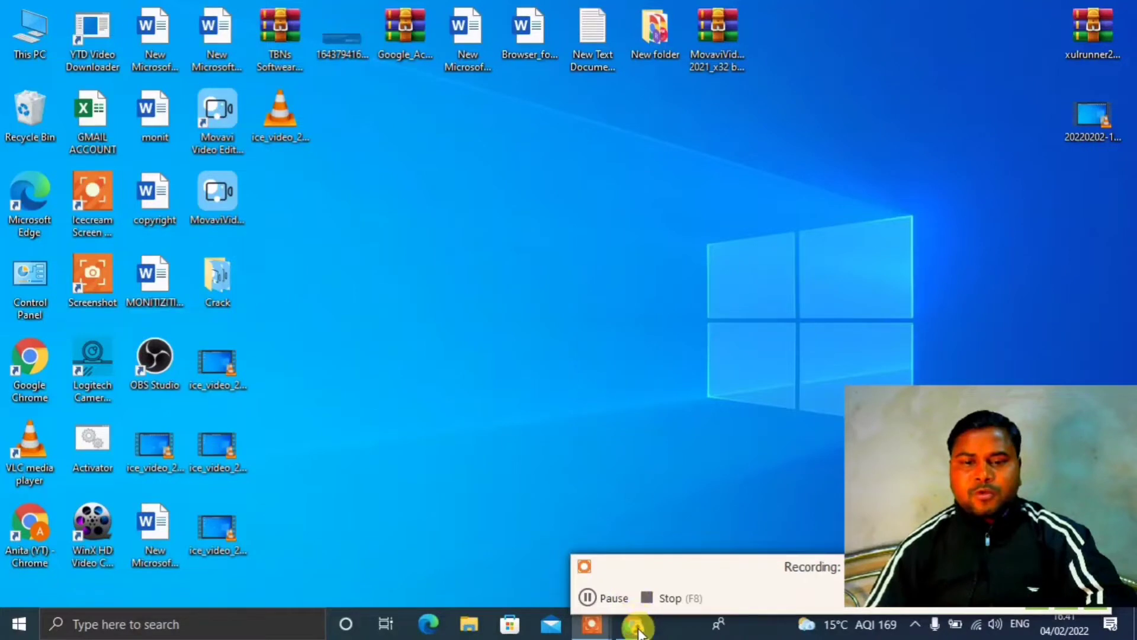
drag(644, 577, 315, 580)
drag(557, 569, 438, 566)
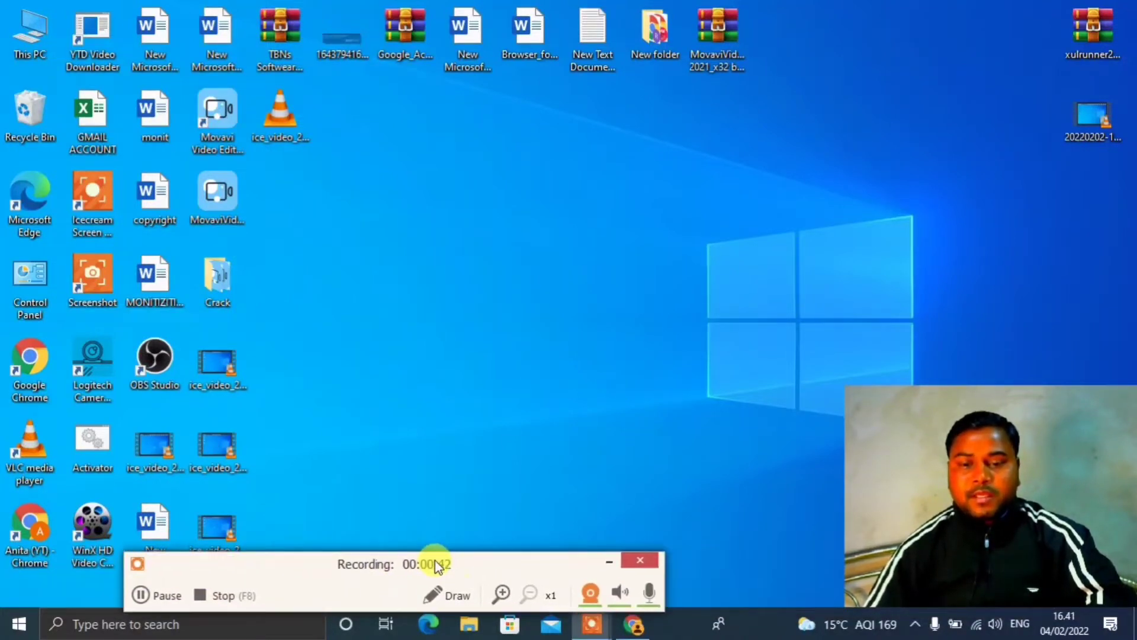
- Switch to Chrome and open the Movavi Video Editor Plus 2022 page from the search results
mouse_move(633, 625)
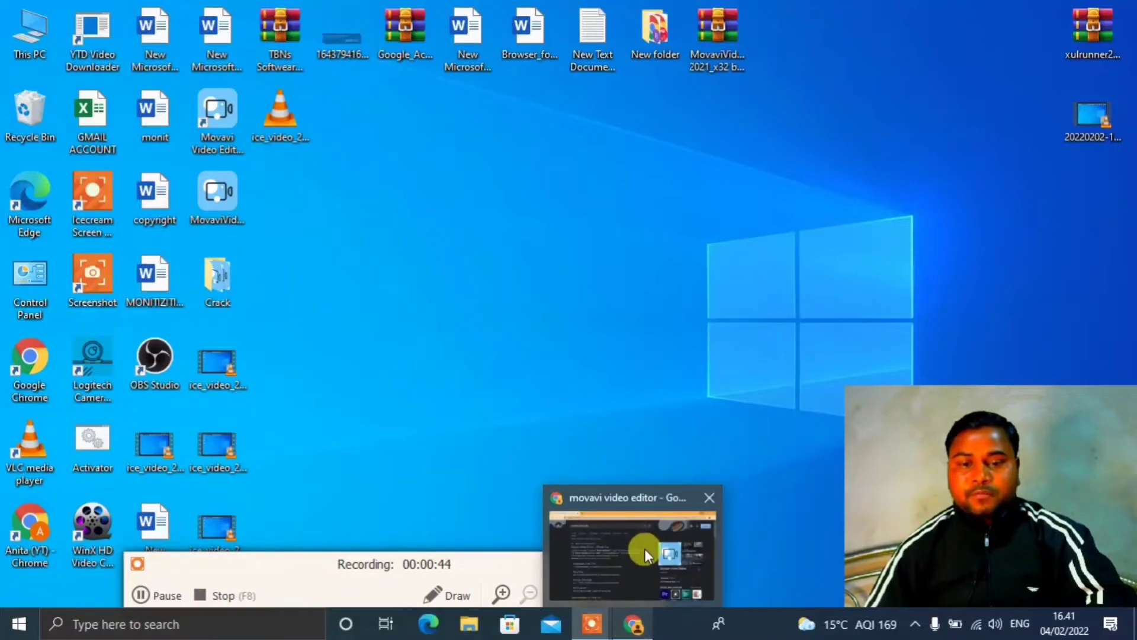
click(643, 548)
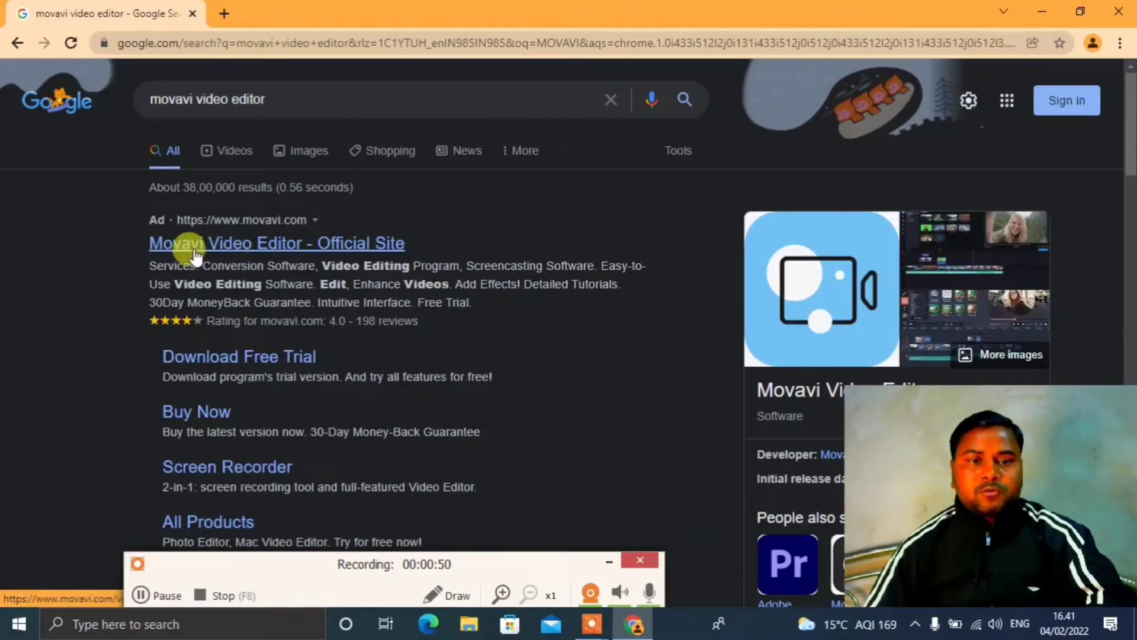
scroll(350, 258, down, 4)
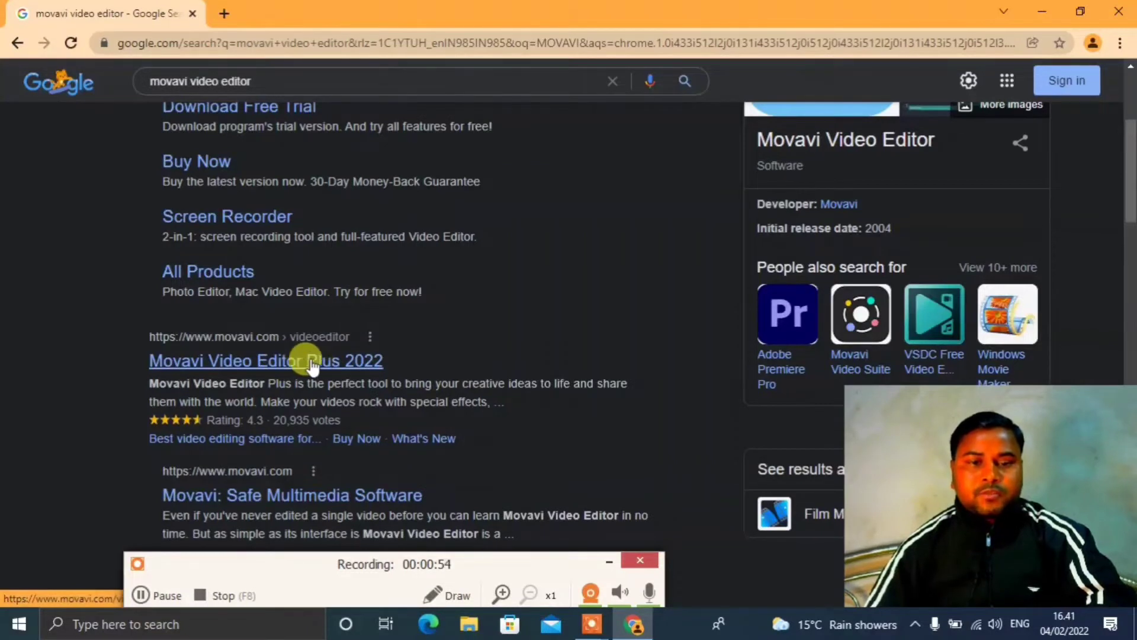
click(282, 362)
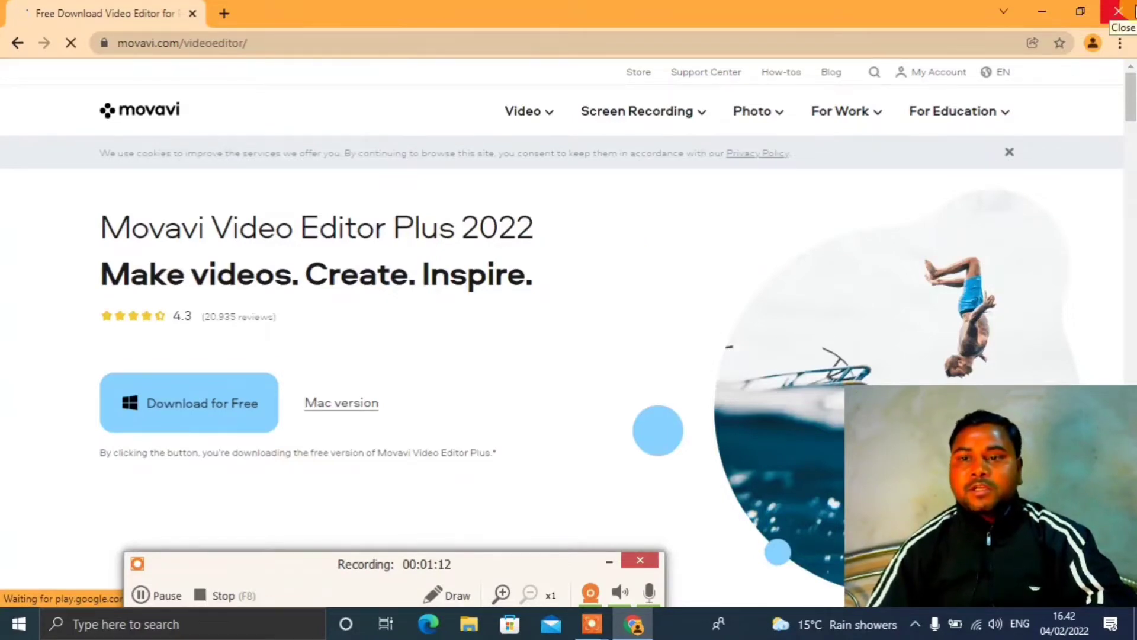
- Minimize the browser and launch Movavi Video Editor Plus 2021 from the desktop
click(1058, 20)
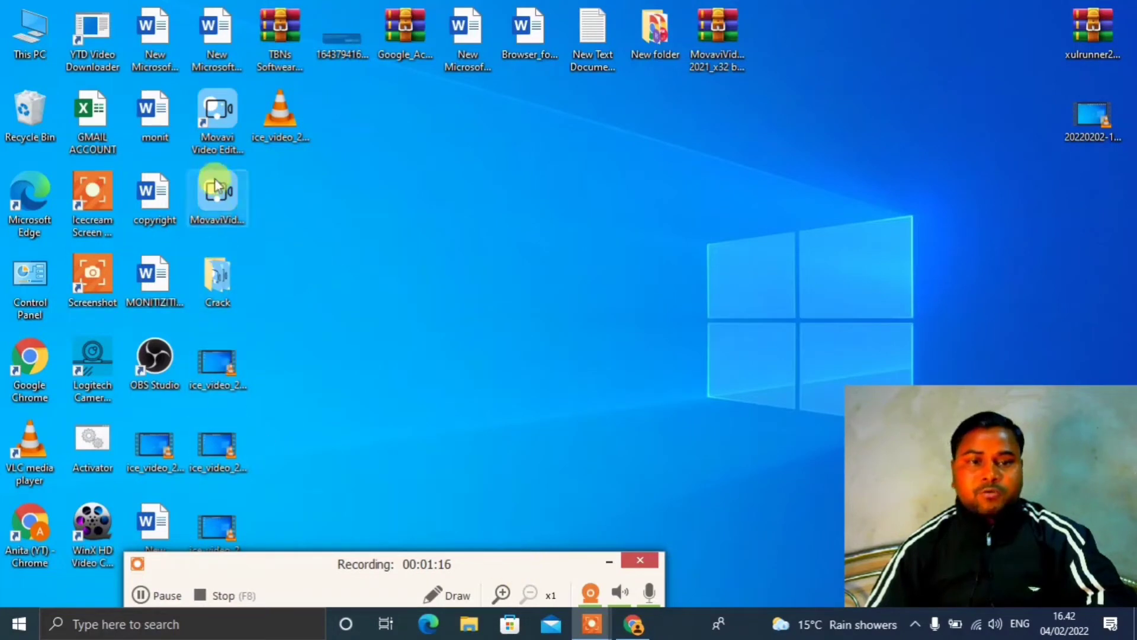
click(211, 131)
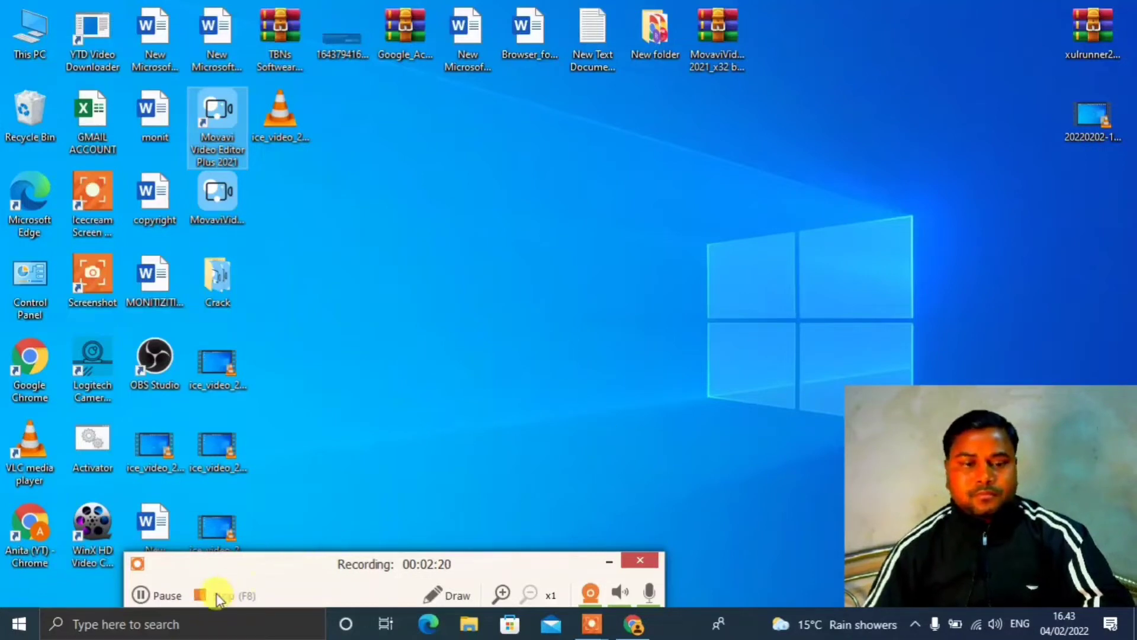
click(145, 595)
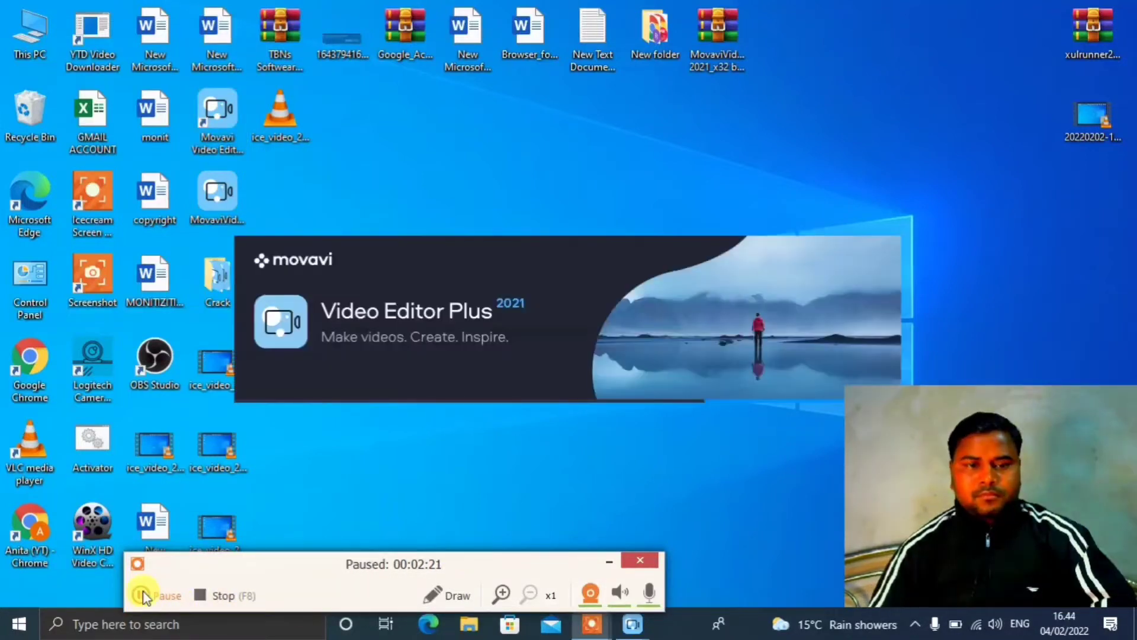
click(144, 595)
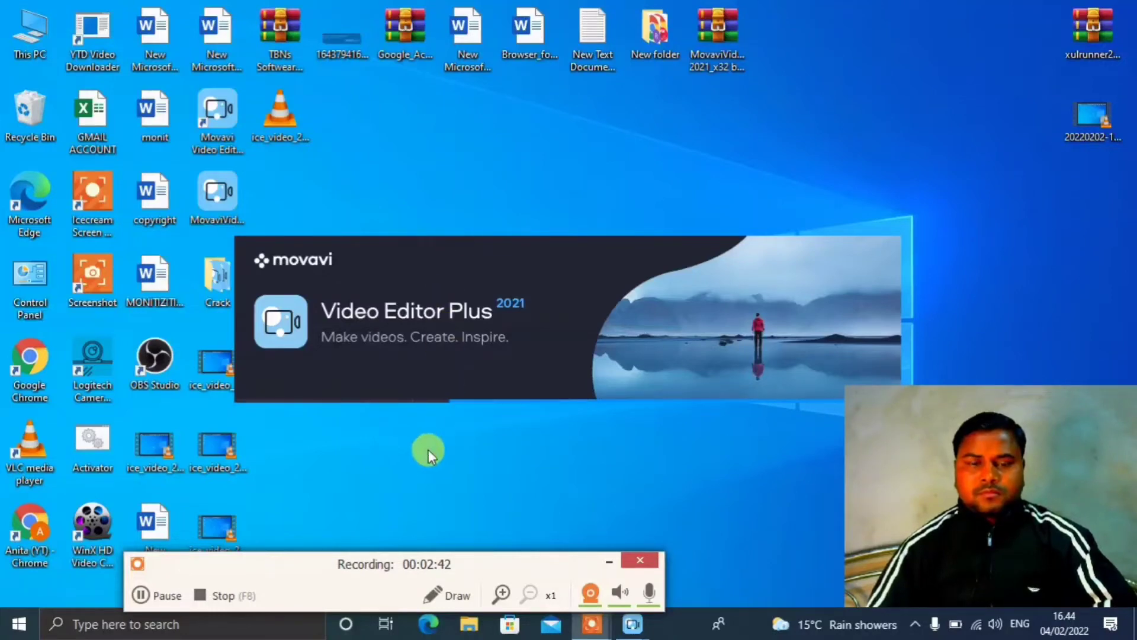
click(183, 579)
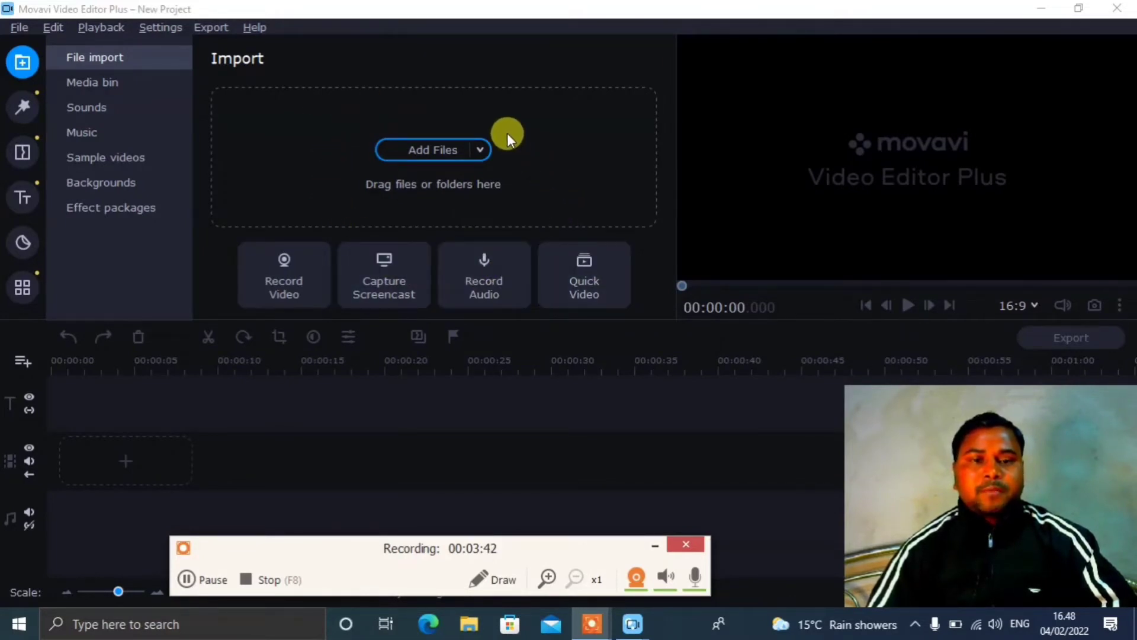
- Import ice_video_20220204-163514.mp4 from the Desktop folder and place it at the start of the video track
click(440, 151)
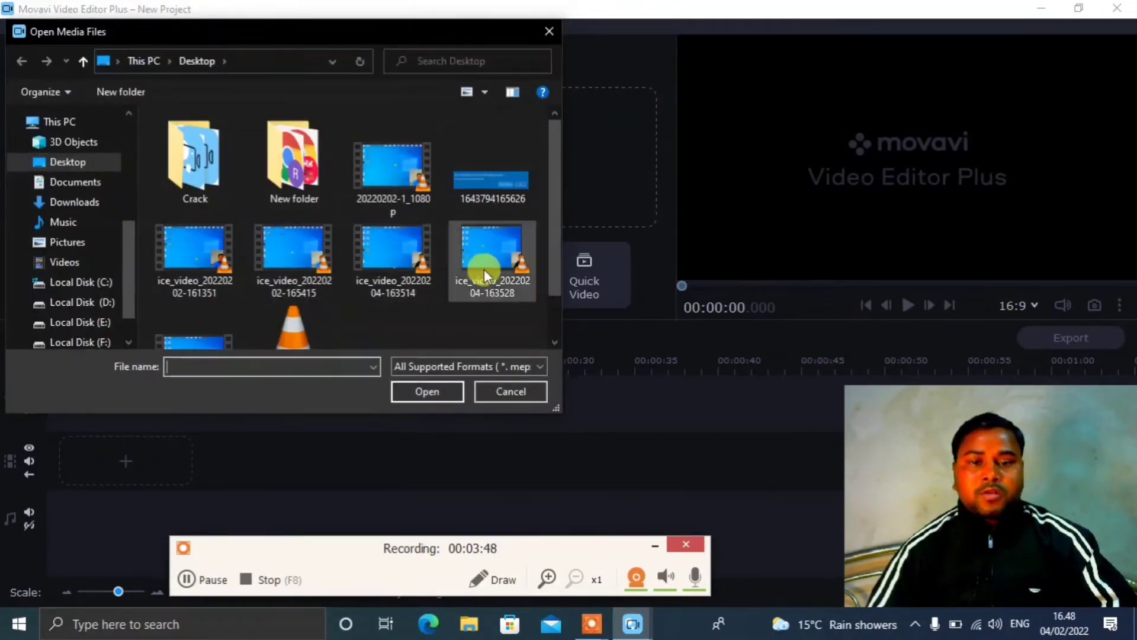
scroll(550, 330, down, 2)
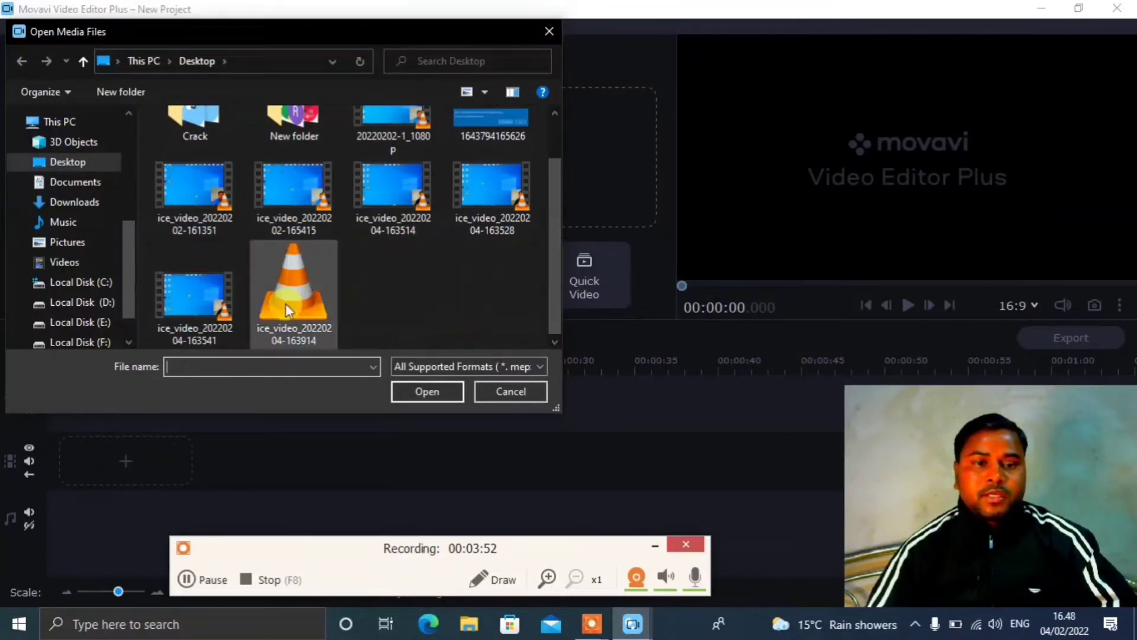
click(402, 208)
click(424, 390)
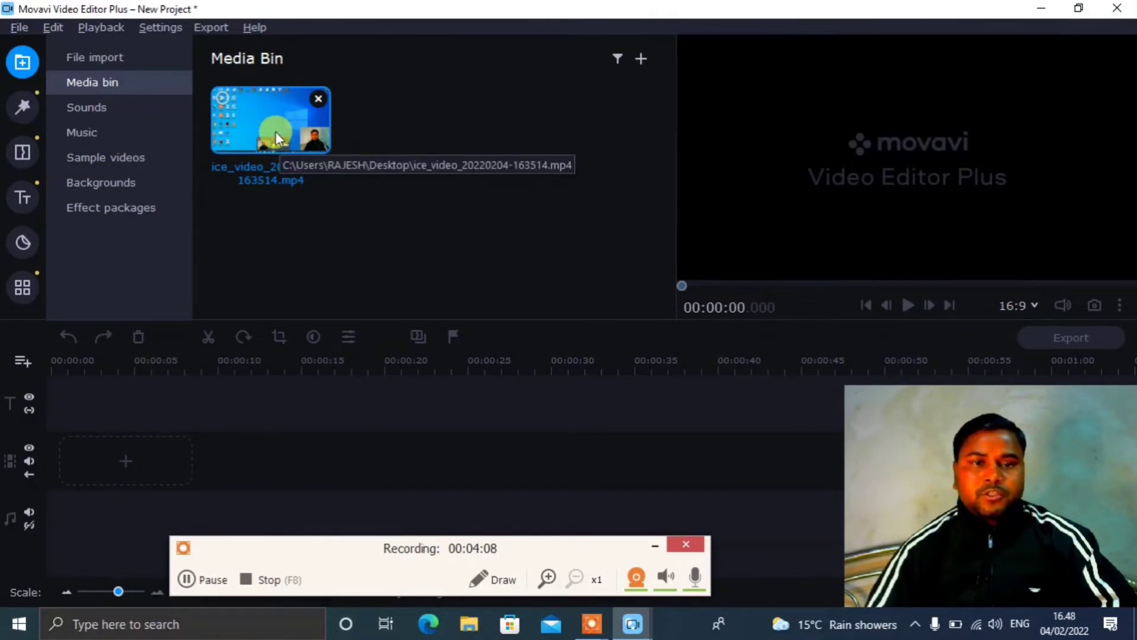
drag(270, 125, 103, 435)
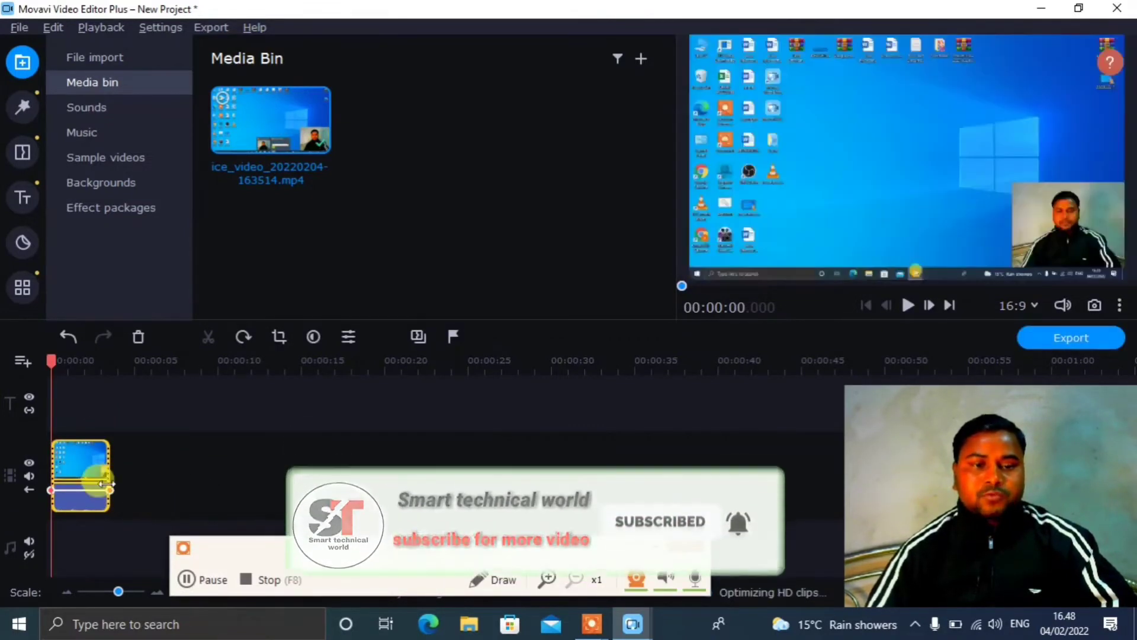
- Review the clip's properties and browse the sample videos, backgrounds and available effect packages
double_click(109, 485)
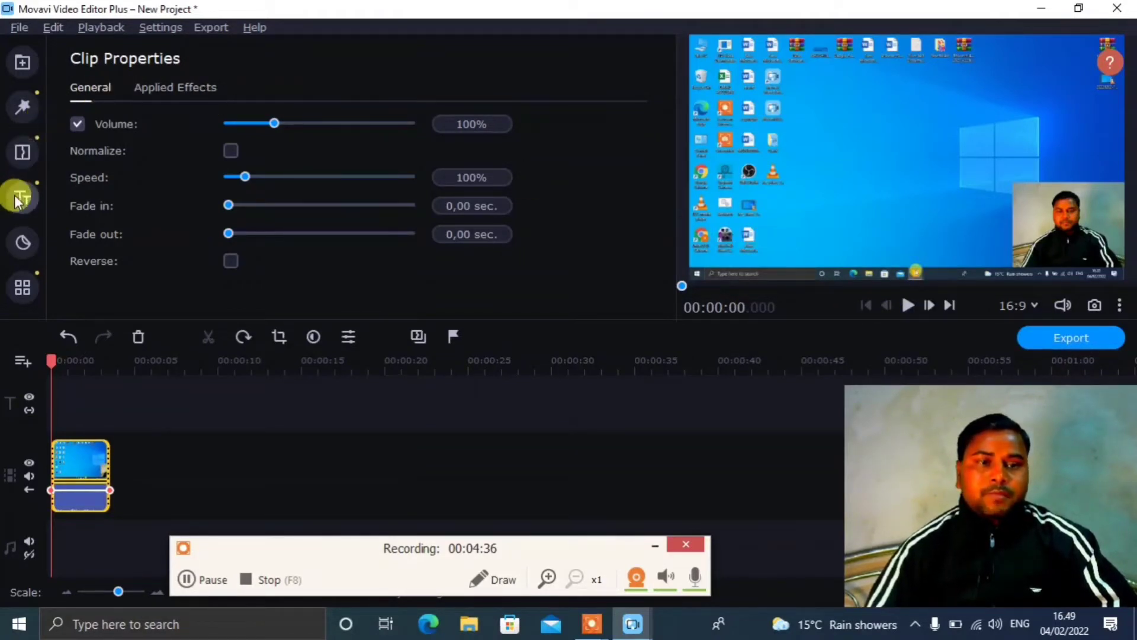
click(24, 62)
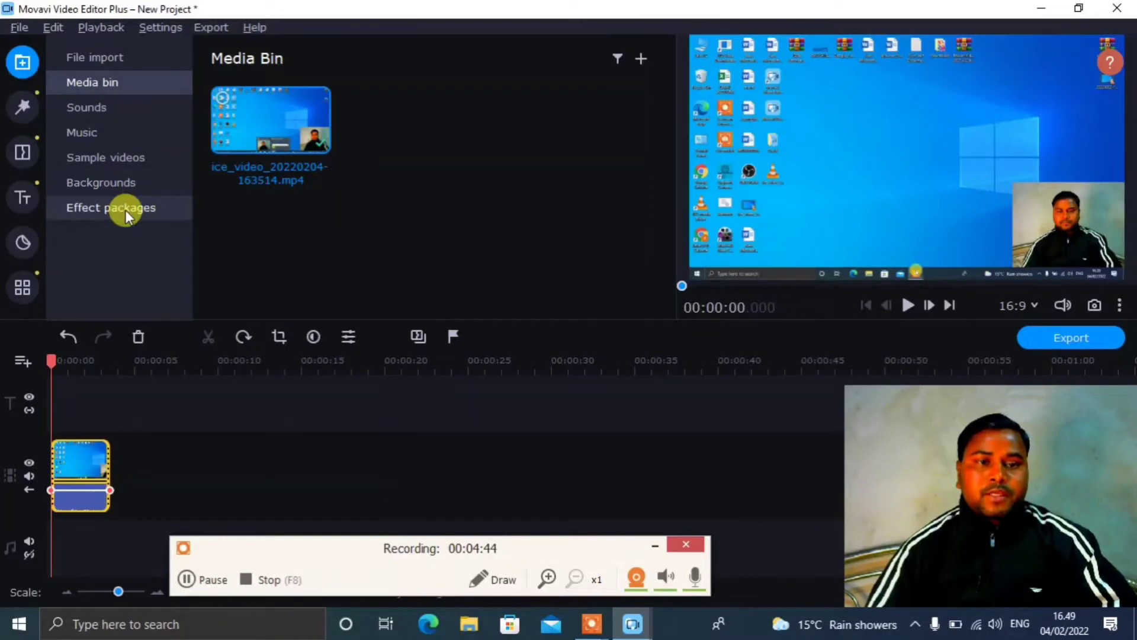
click(118, 158)
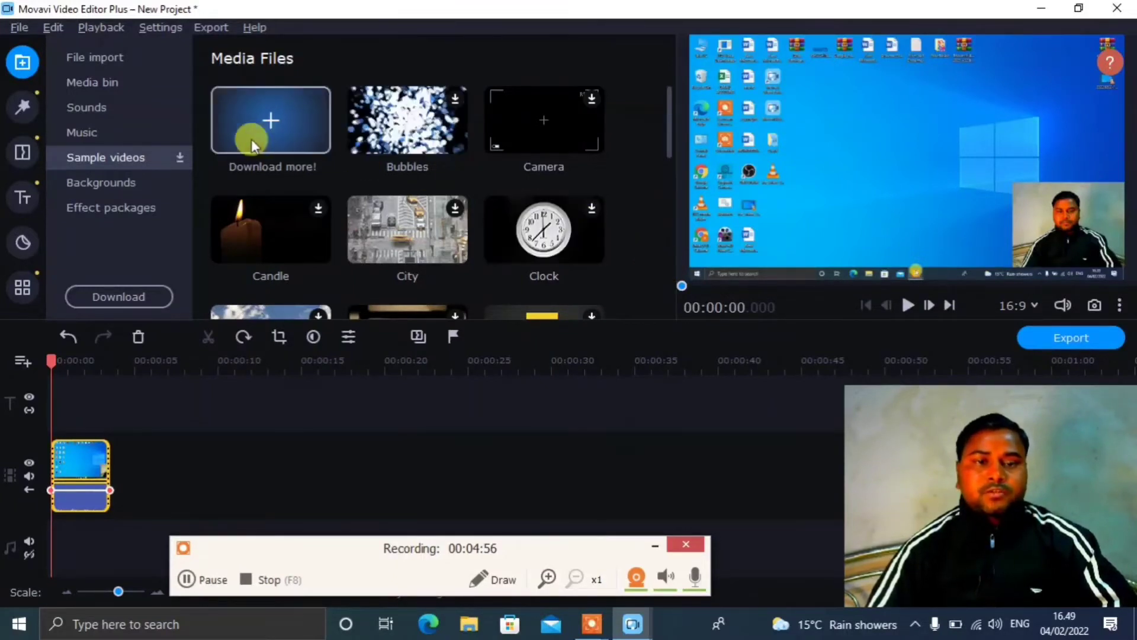
click(129, 179)
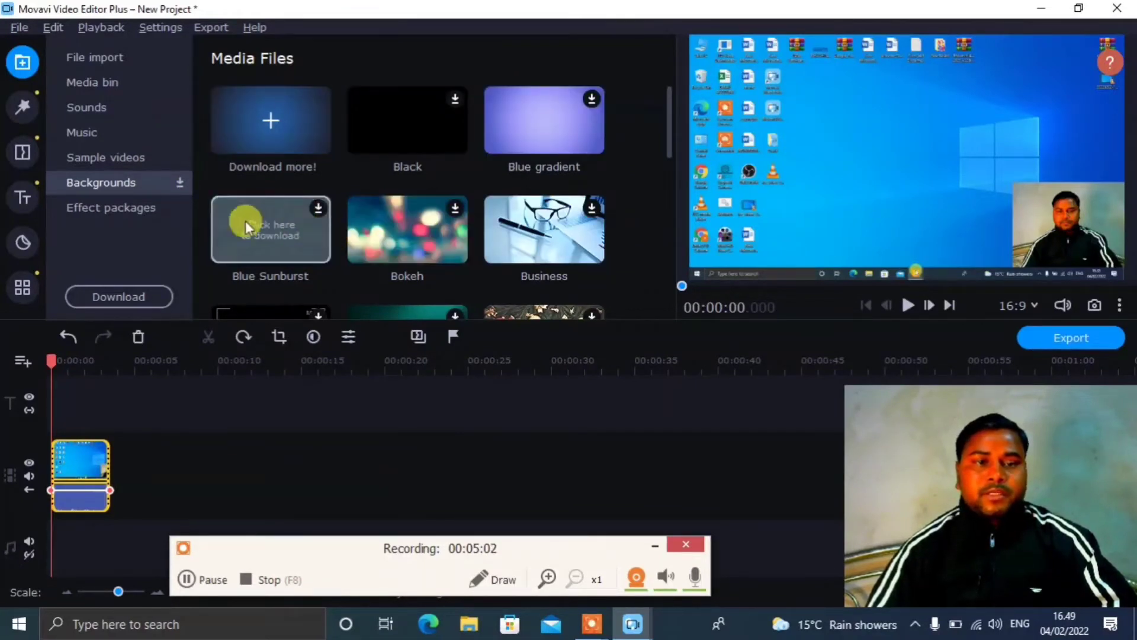
click(125, 207)
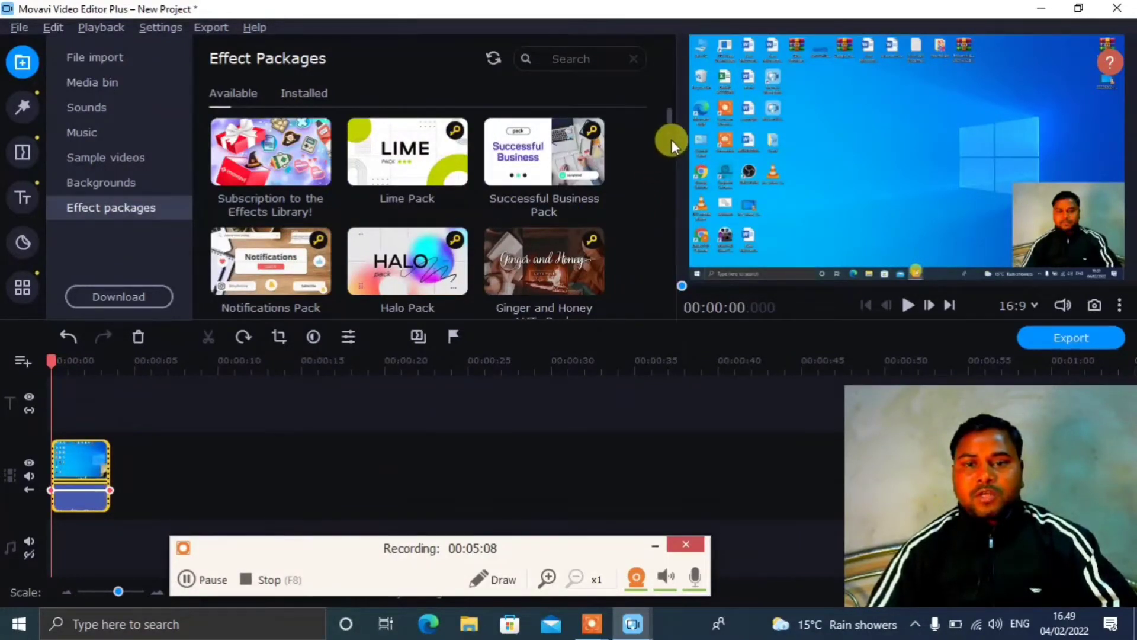
scroll(670, 140, down, 5)
scroll(670, 158, down, 2)
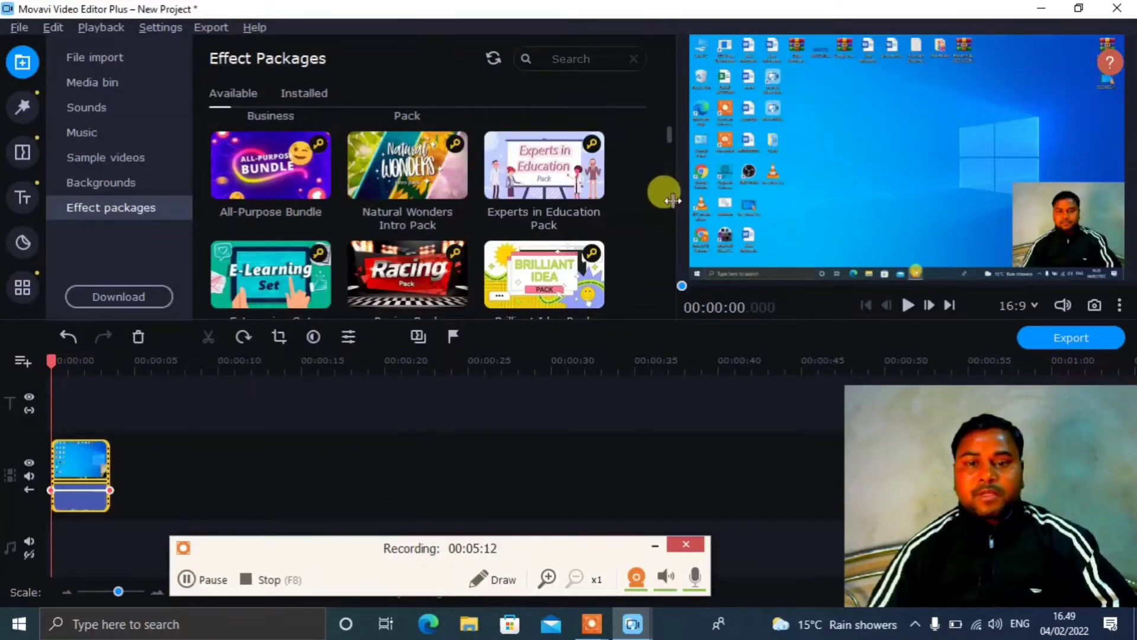
scroll(671, 207, down, 2)
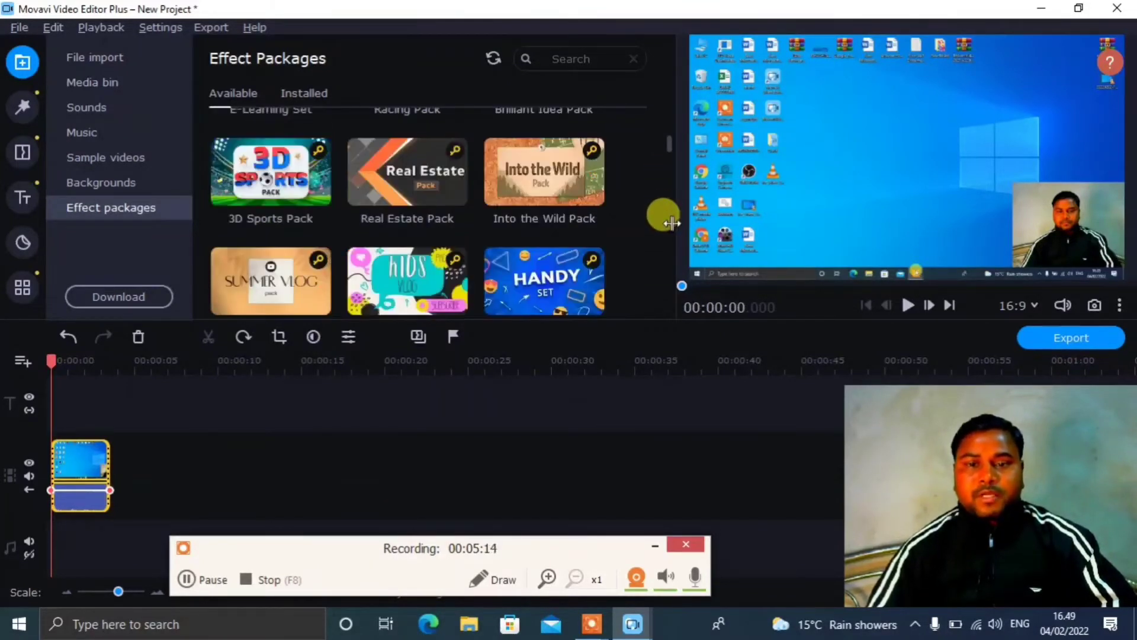
scroll(670, 179, down, 2)
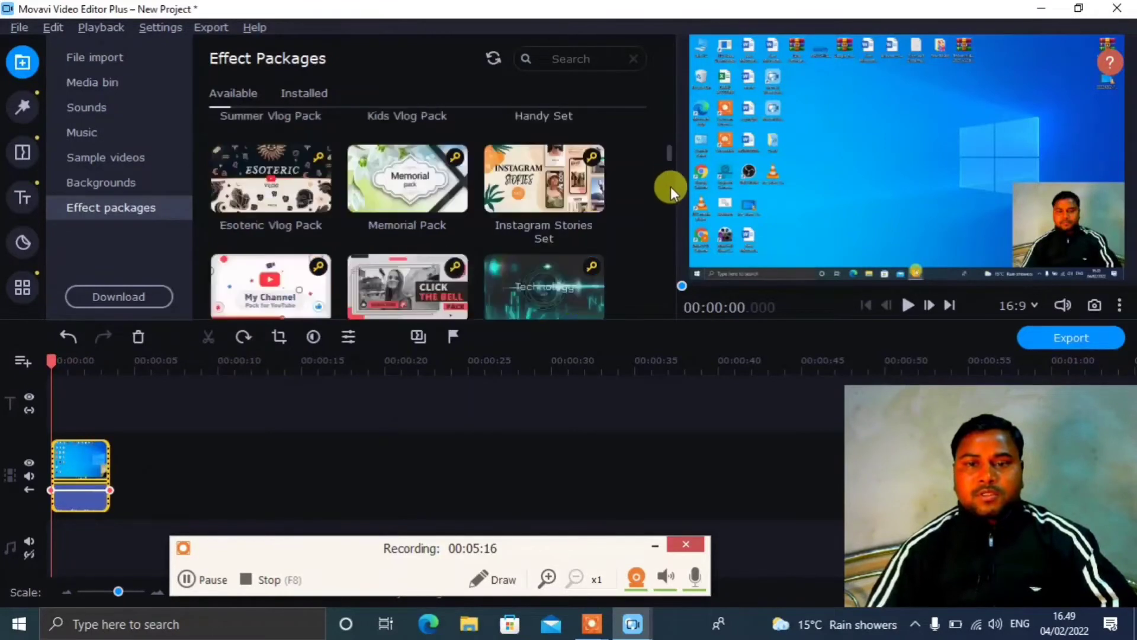
scroll(672, 202, down, 2)
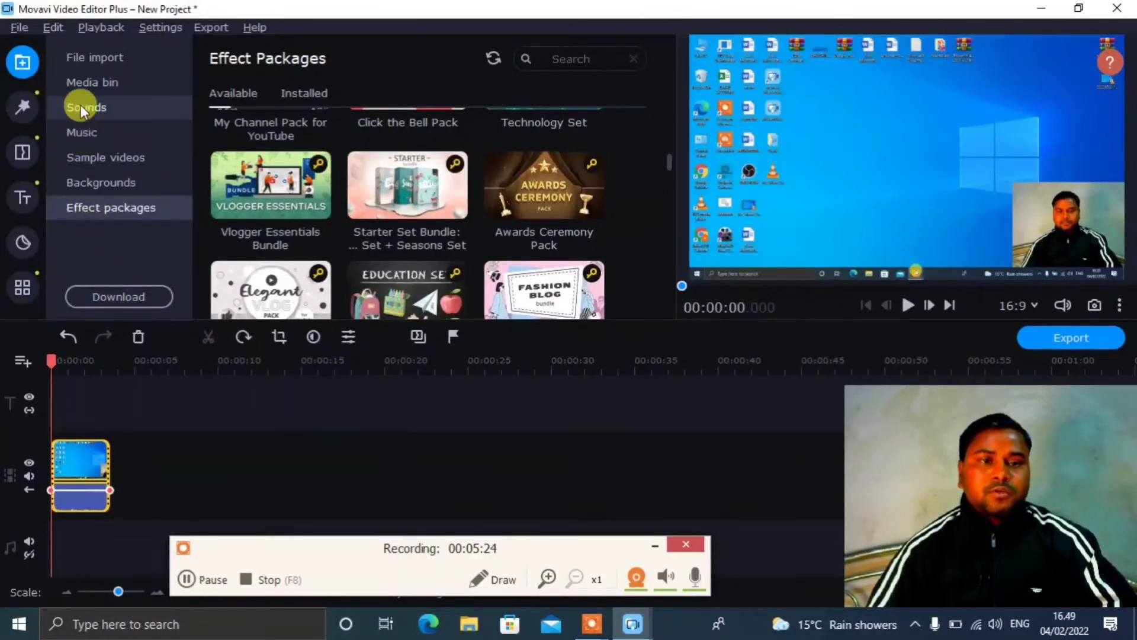
- Look through the featured filters and the available video and audio editing tools
click(24, 109)
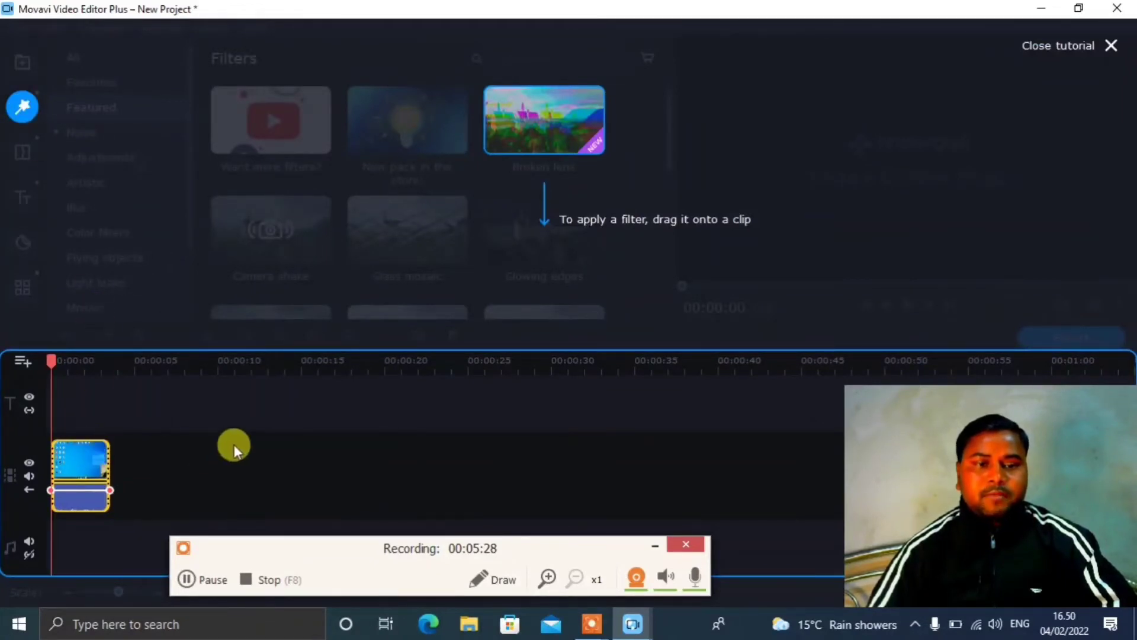
click(20, 98)
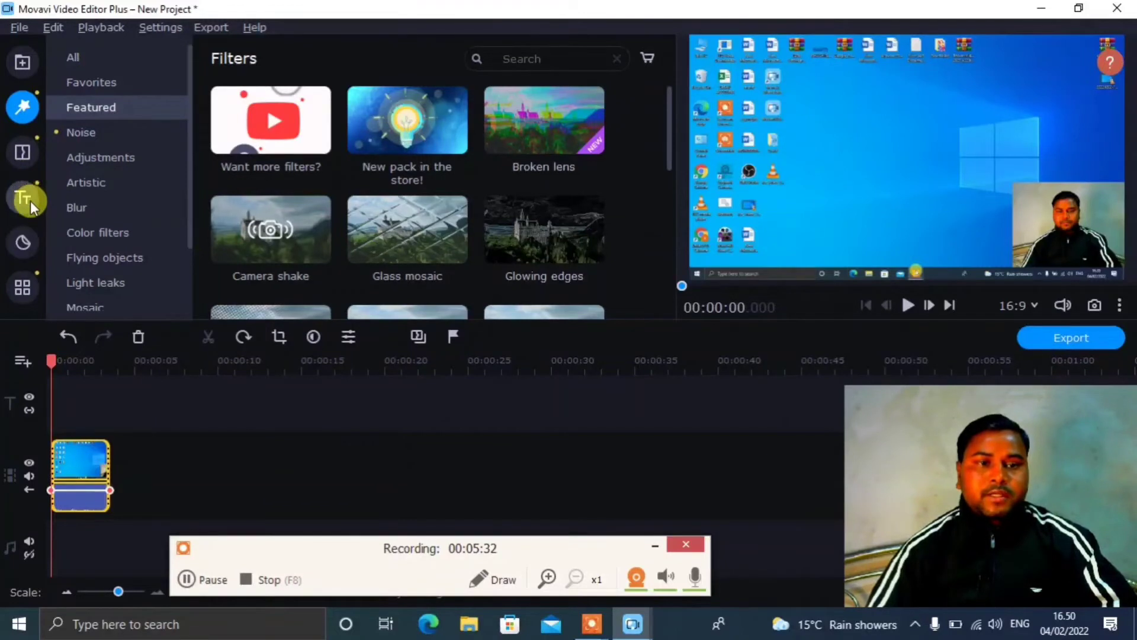
click(22, 287)
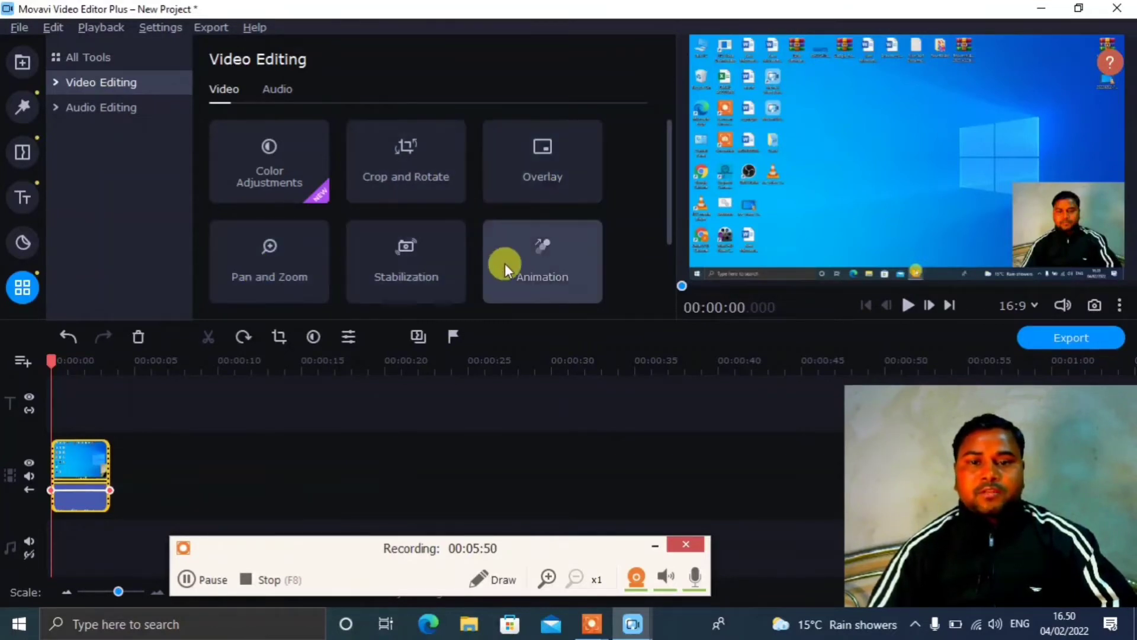
click(670, 266)
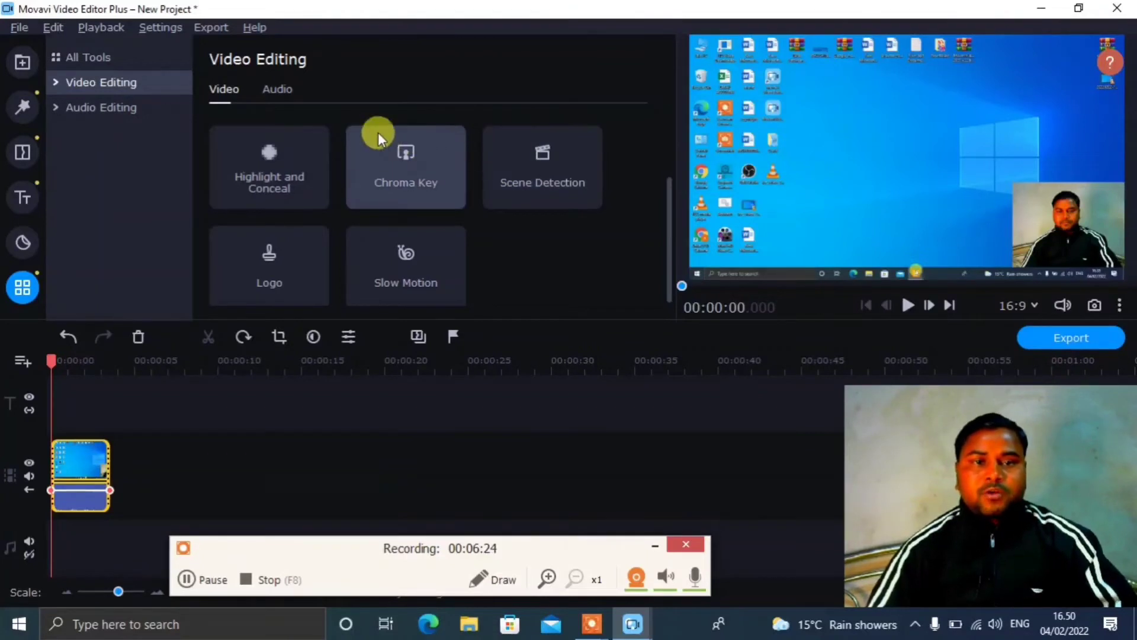
click(285, 90)
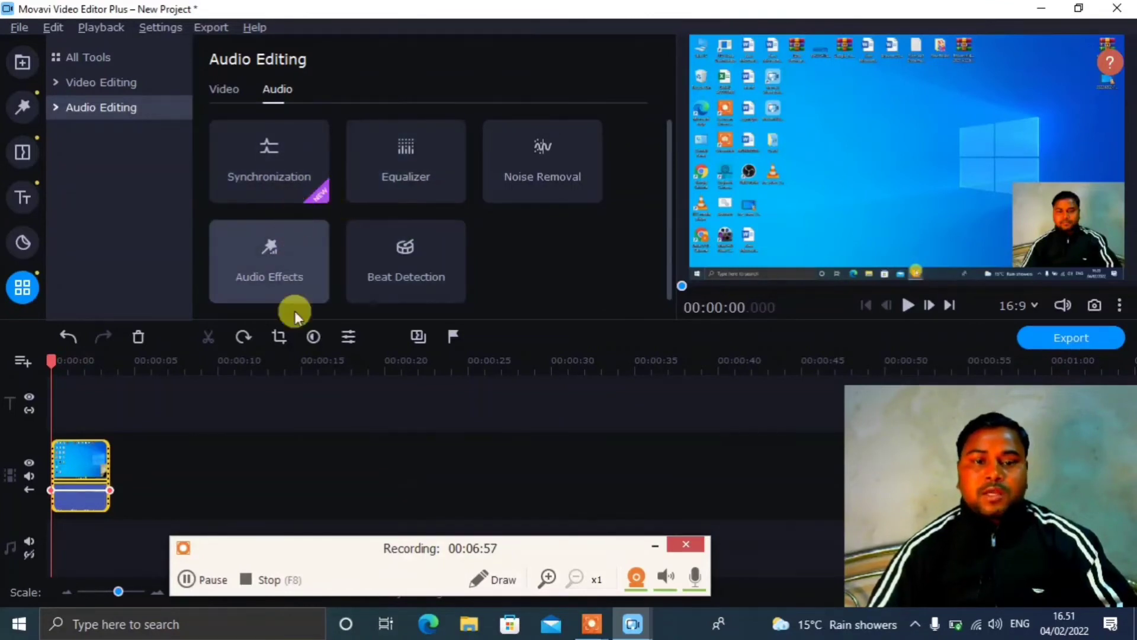
- Apply Noise Removal to the timeline clip with noise suppression at 50%
click(188, 580)
key(F9)
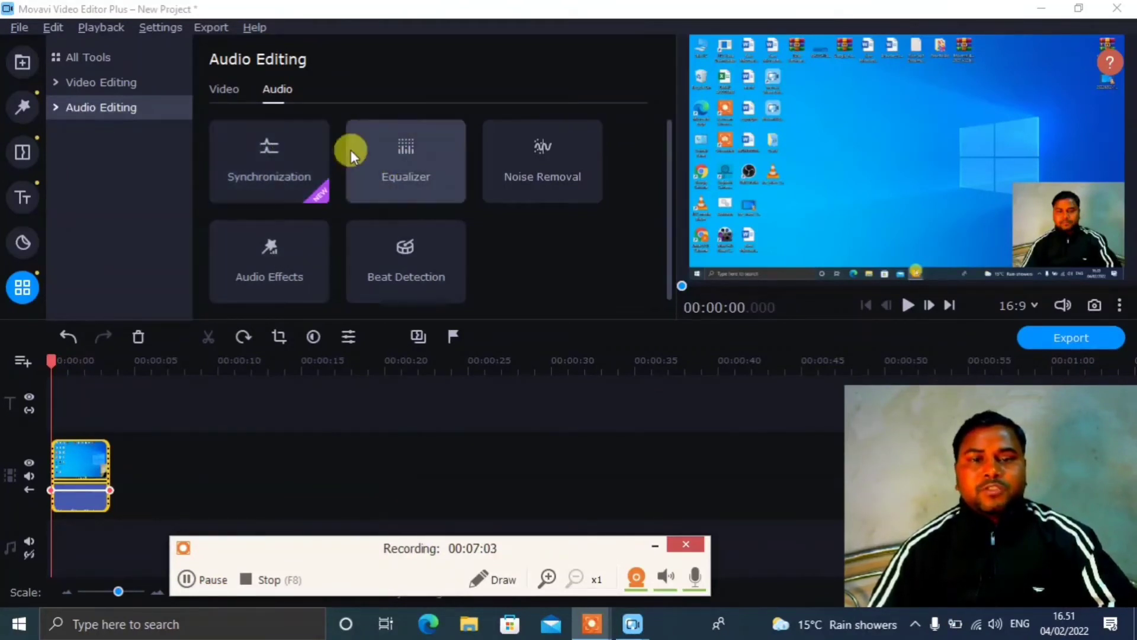
click(535, 160)
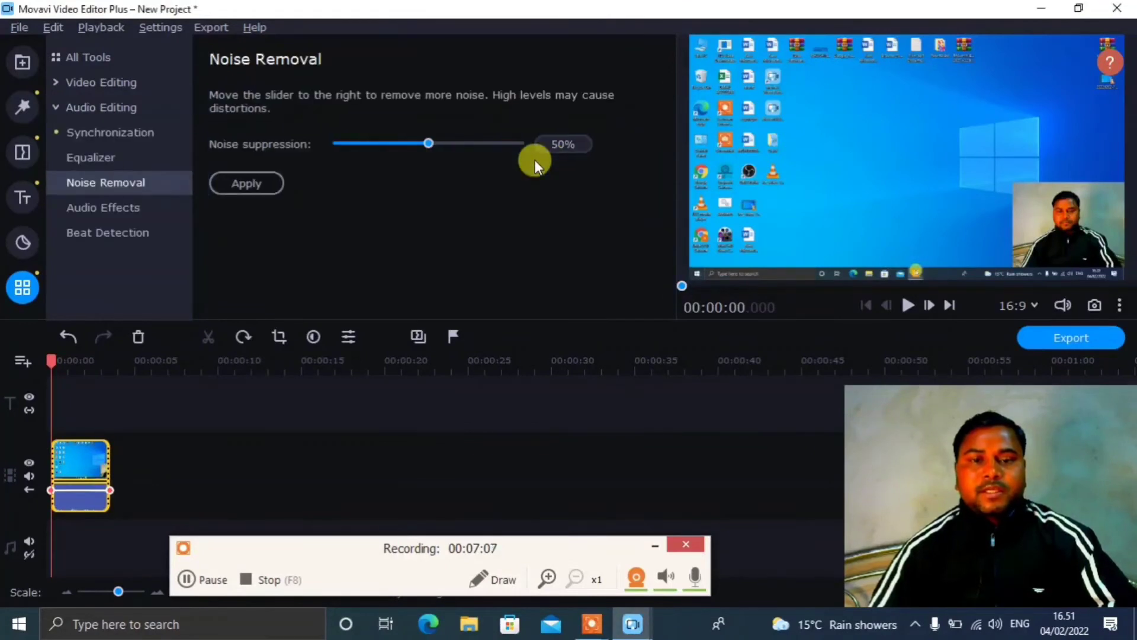
click(253, 179)
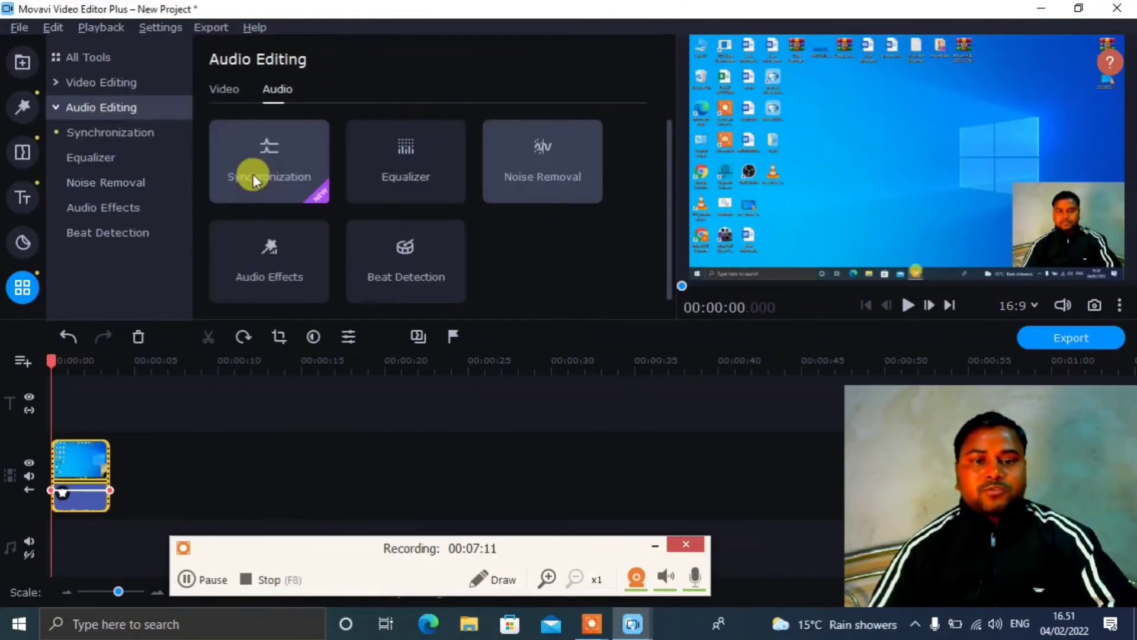
- Look through the available audio effects and examine the Beat Detection, Noise Removal and Equalizer settings
click(290, 276)
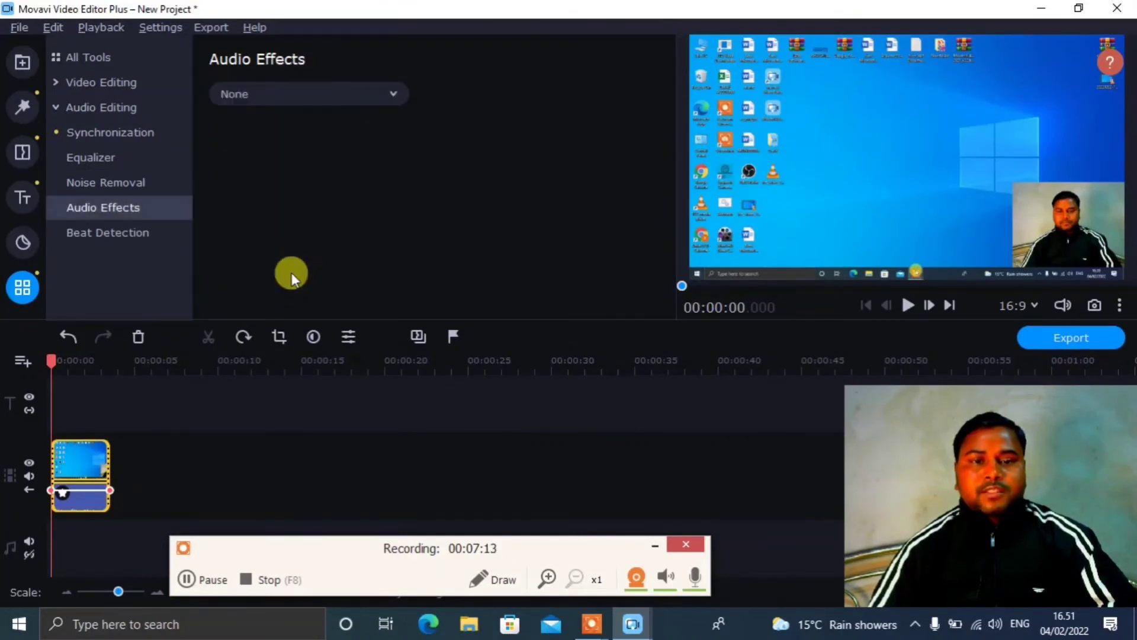
click(358, 92)
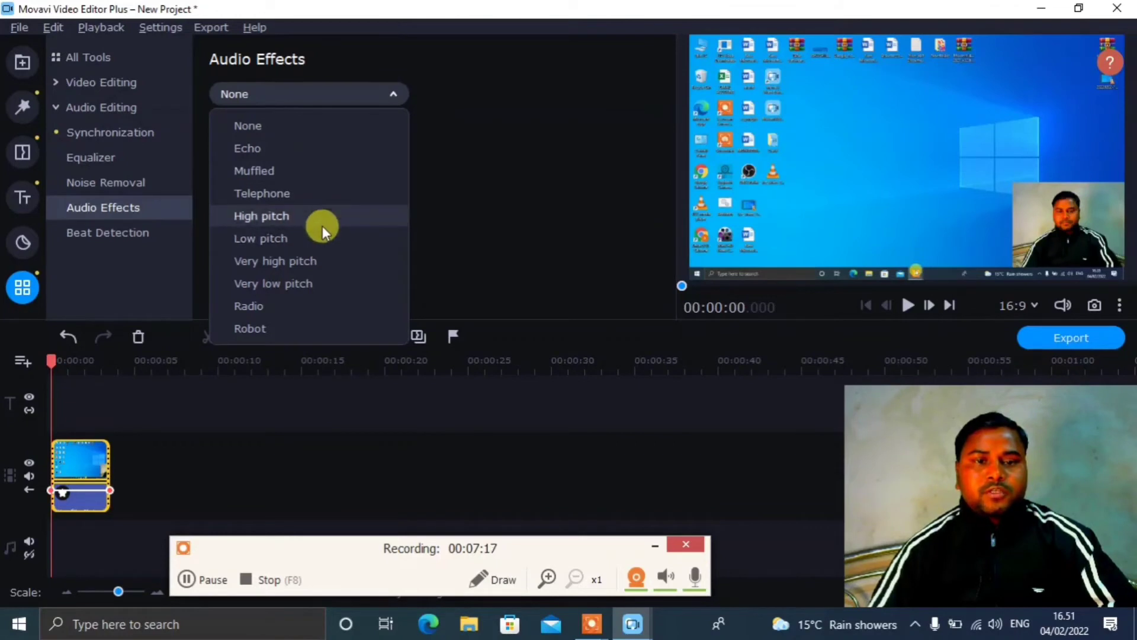
click(448, 225)
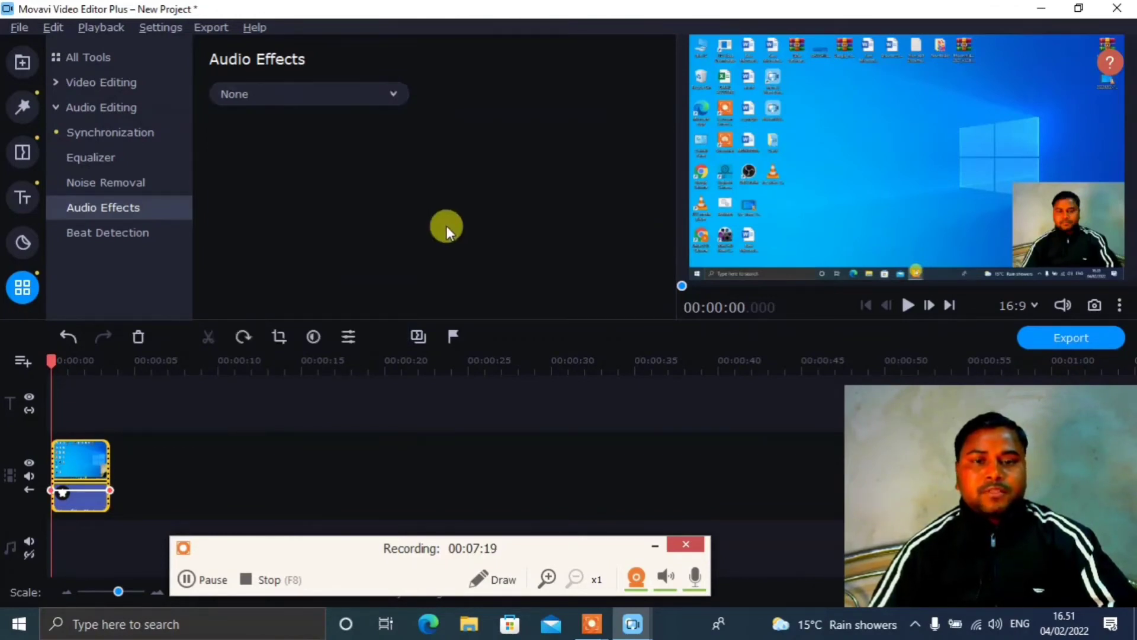
click(147, 231)
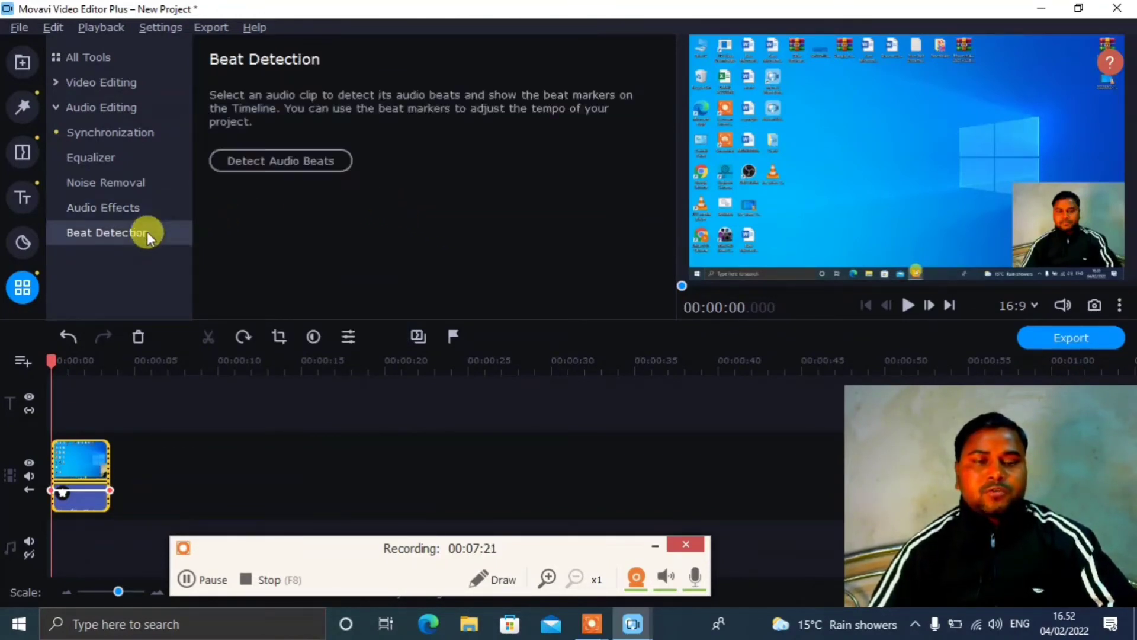
click(139, 187)
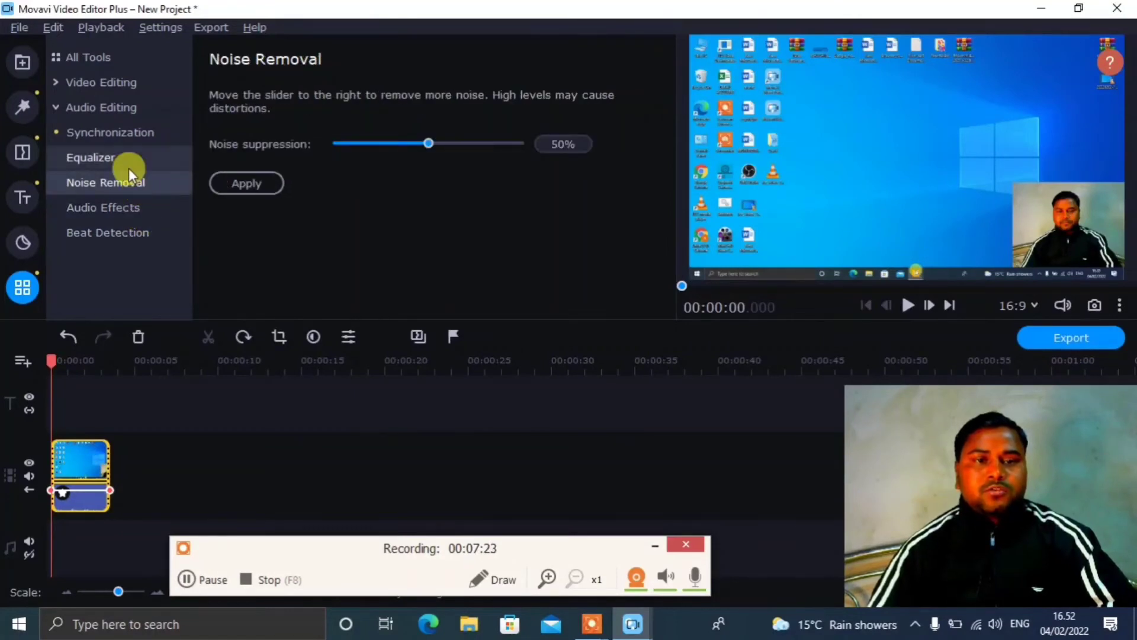
click(130, 167)
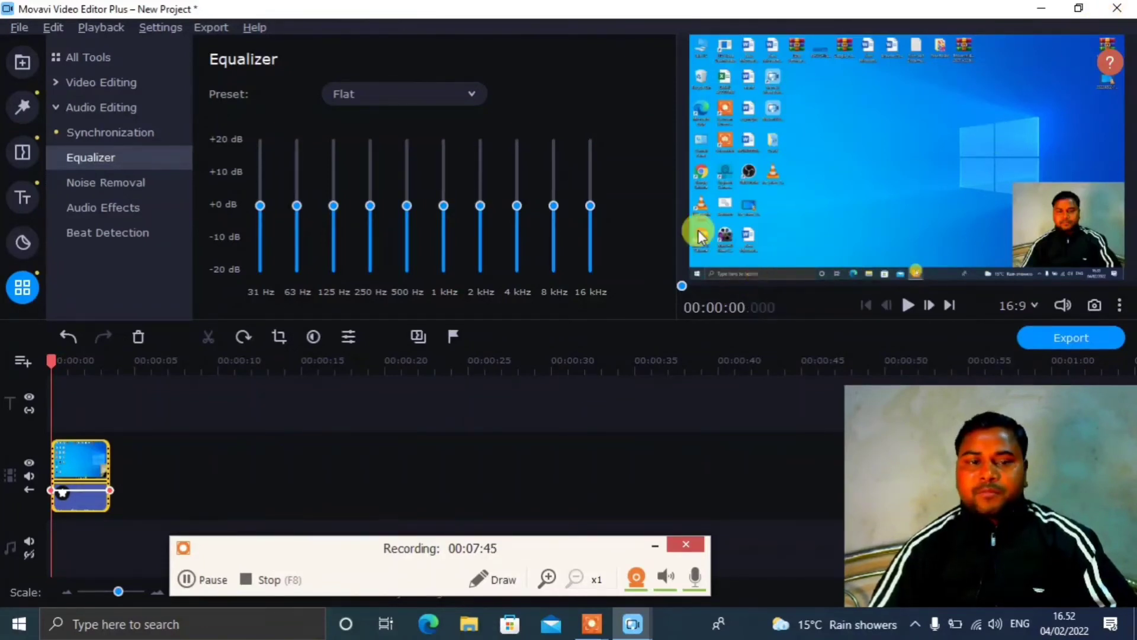
- Open the export settings for an MP4 video and check the folders available for saving it
click(1060, 340)
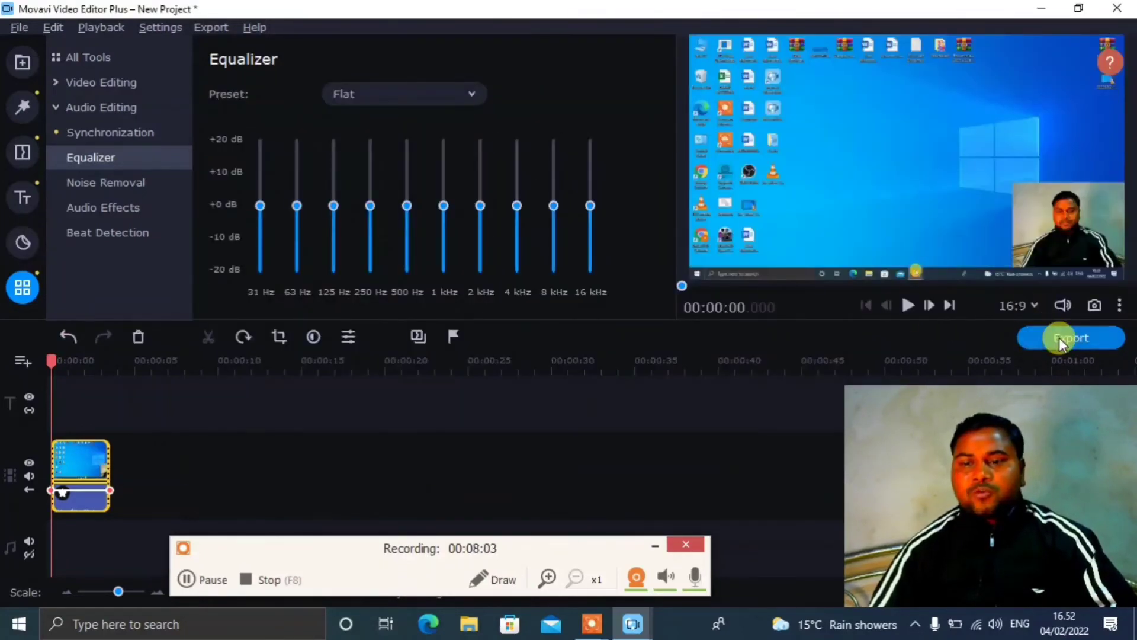
click(1060, 338)
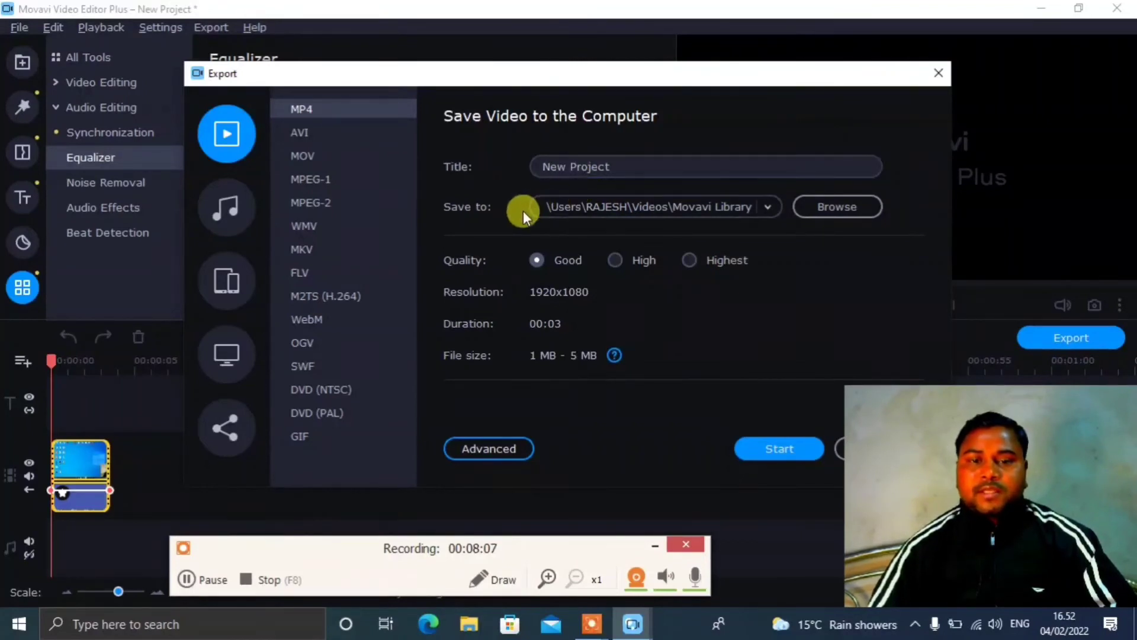
click(770, 205)
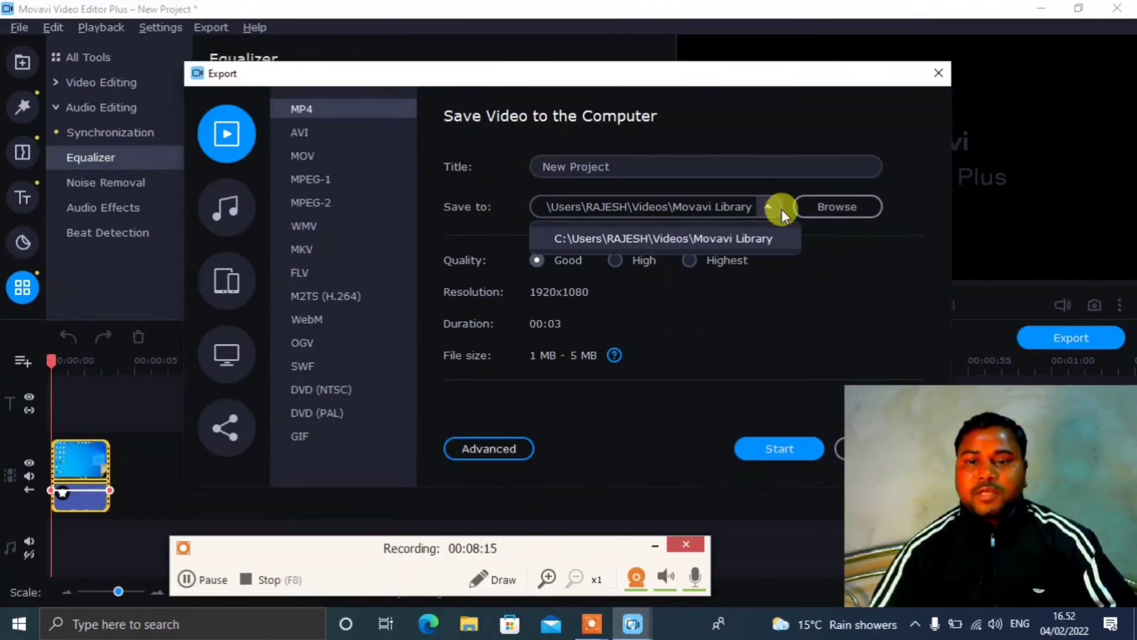
click(814, 208)
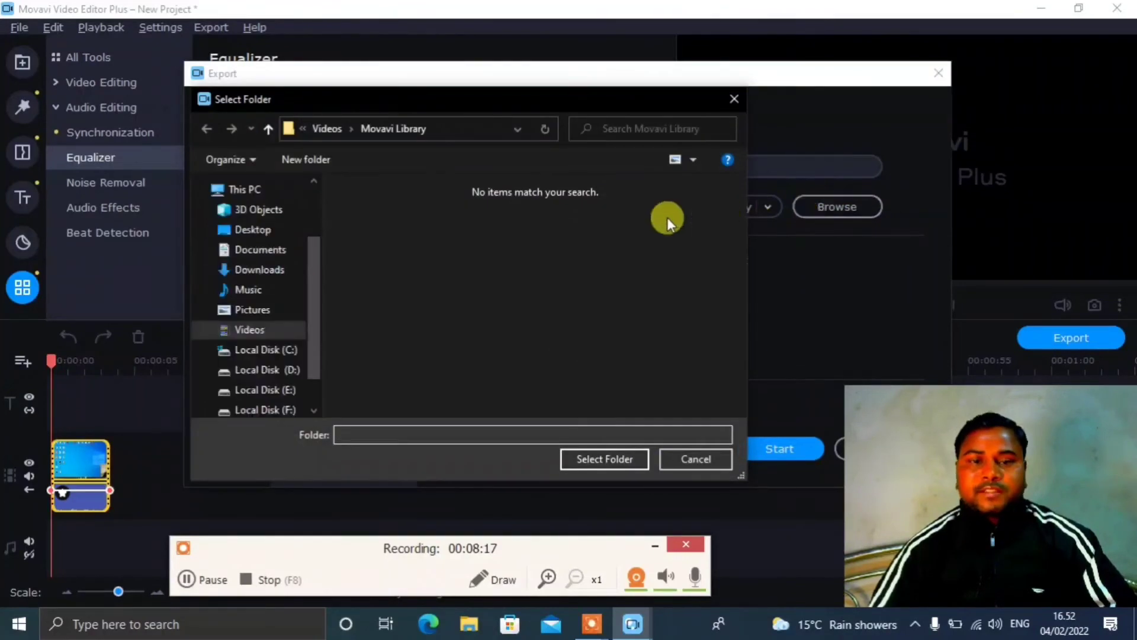
scroll(310, 337, down, 4)
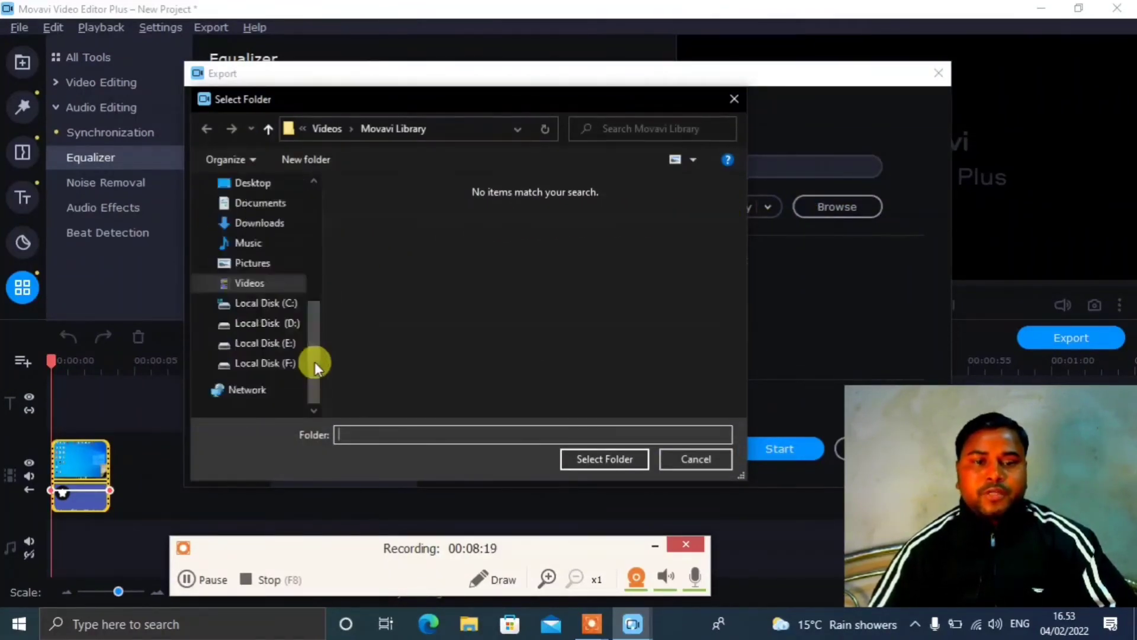
click(739, 99)
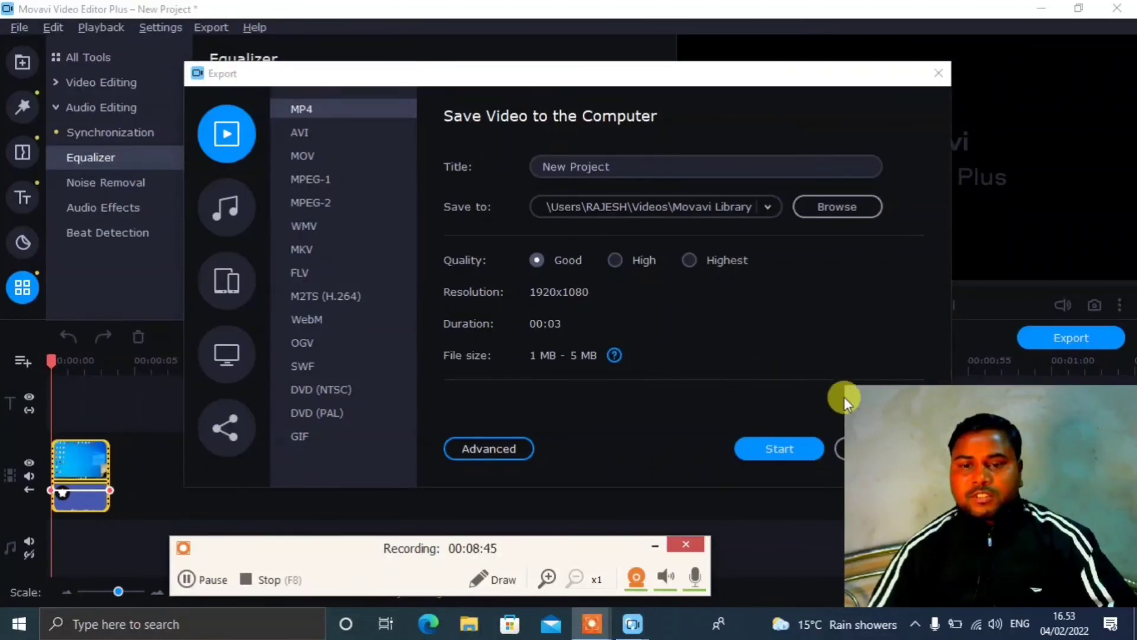
- Export New Project as a Good-quality MP4 to the Movavi Library folder, overwriting the existing file, and open the output folder
click(792, 448)
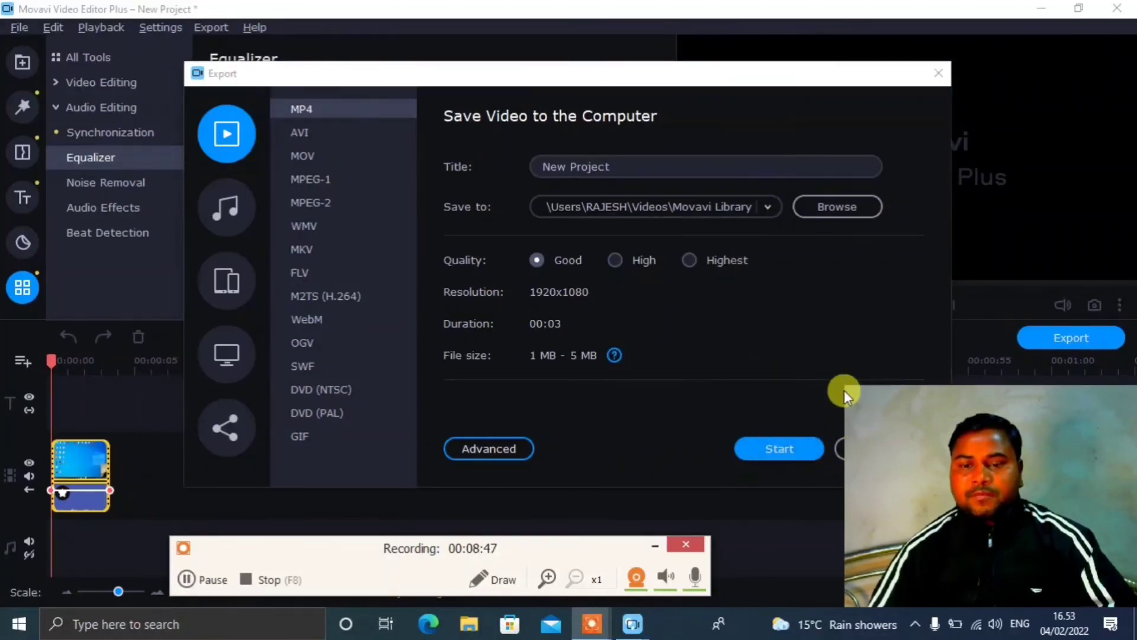
click(768, 448)
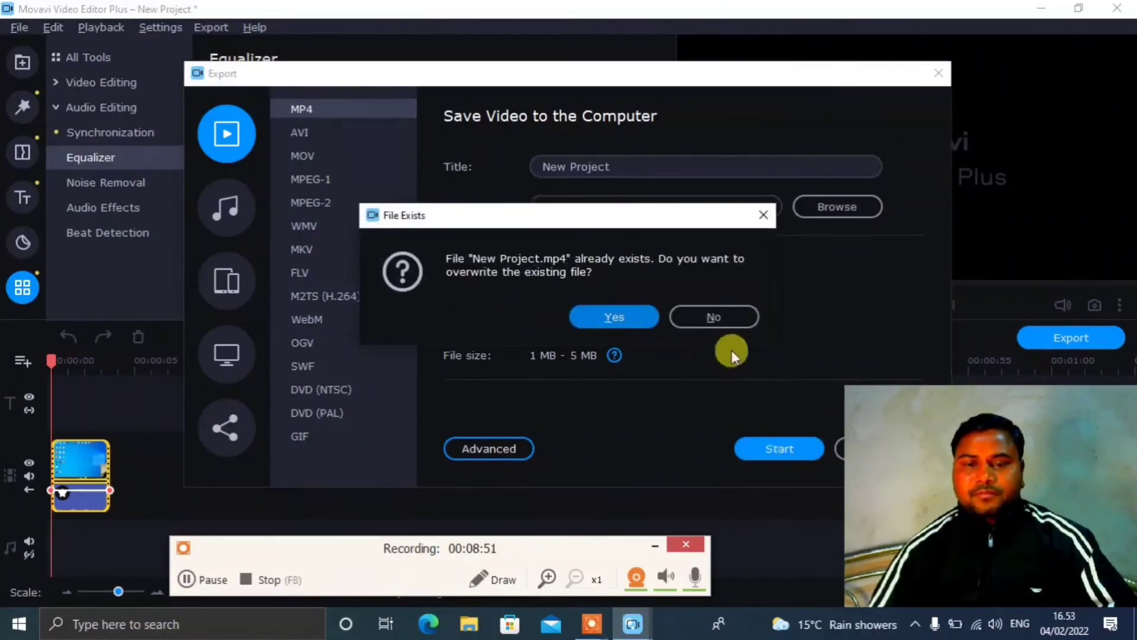
click(624, 316)
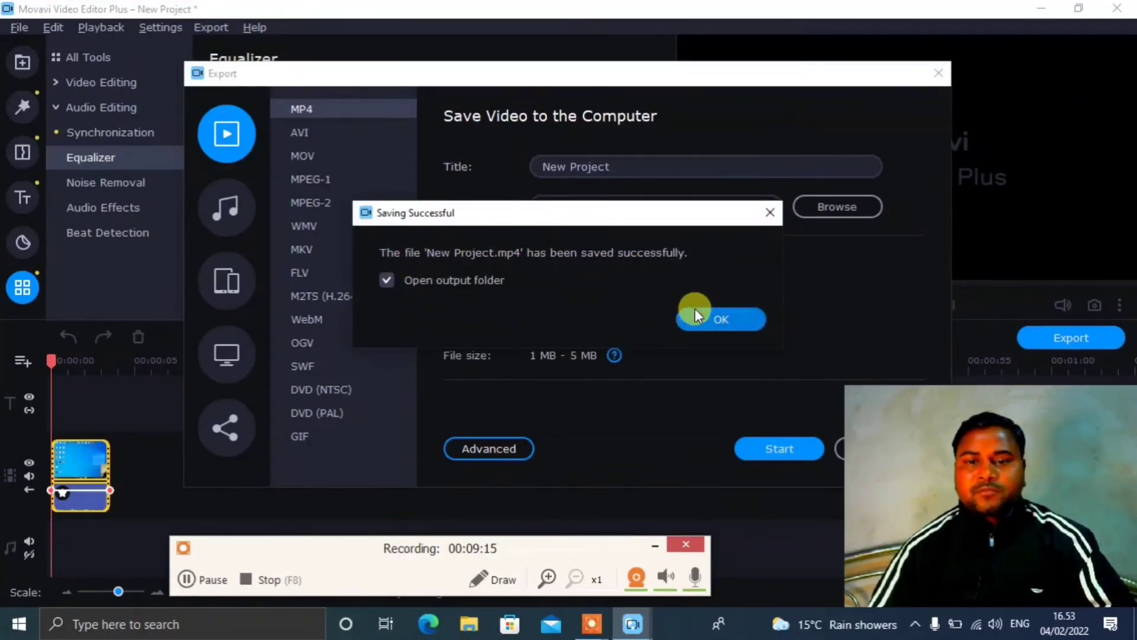
click(725, 317)
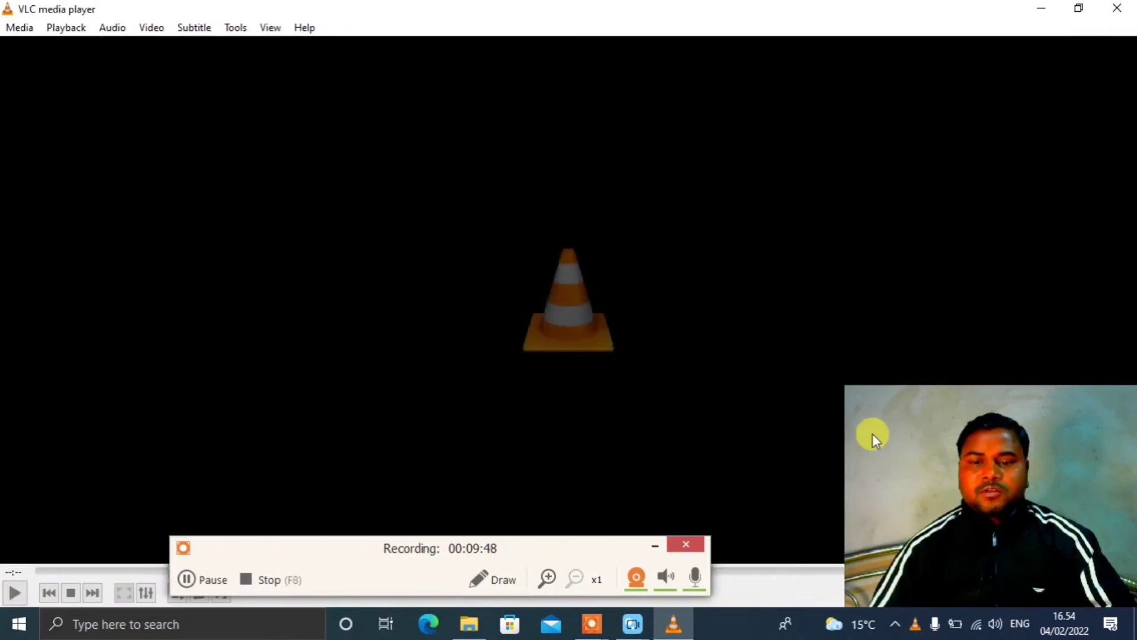
- Close VLC media player and the Movavi Library folder window to return to the video editor
click(874, 434)
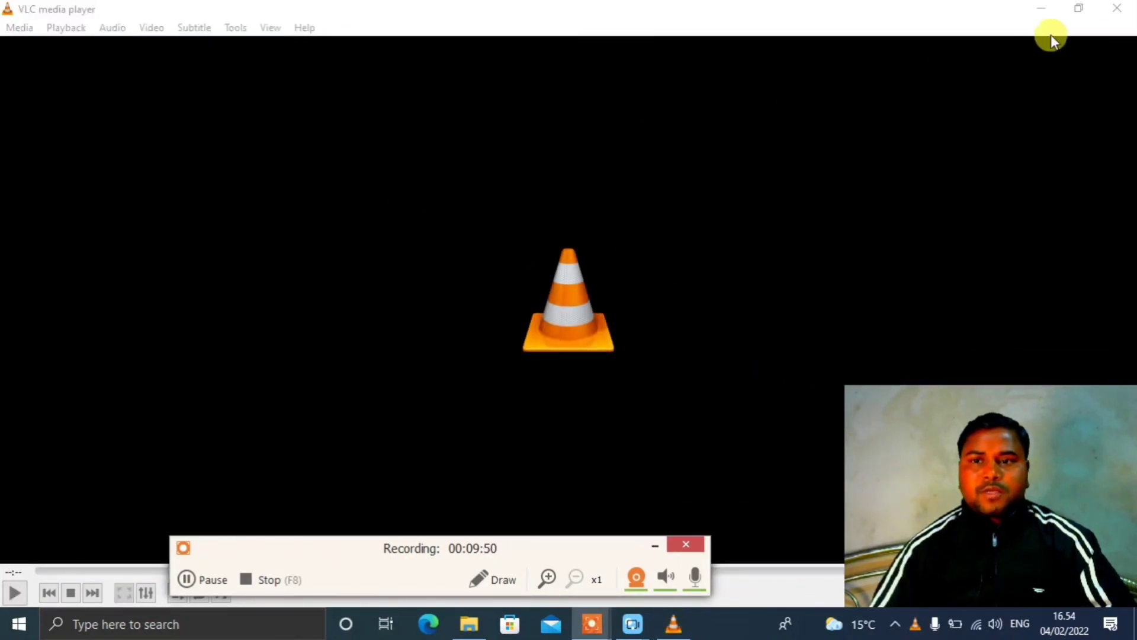
click(1125, 8)
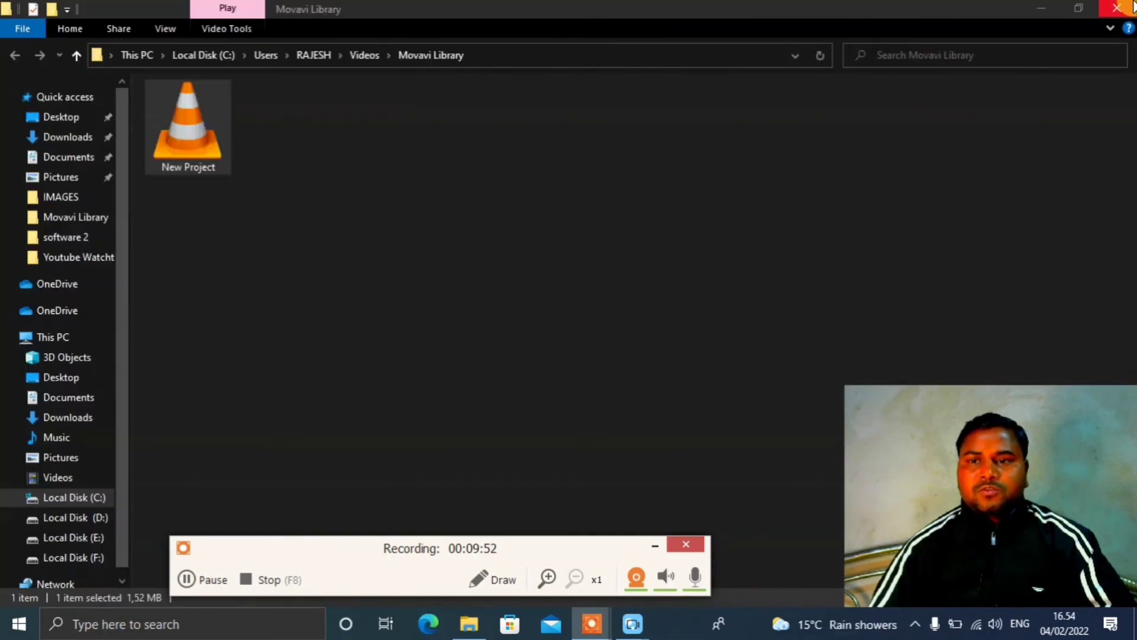
click(1128, 7)
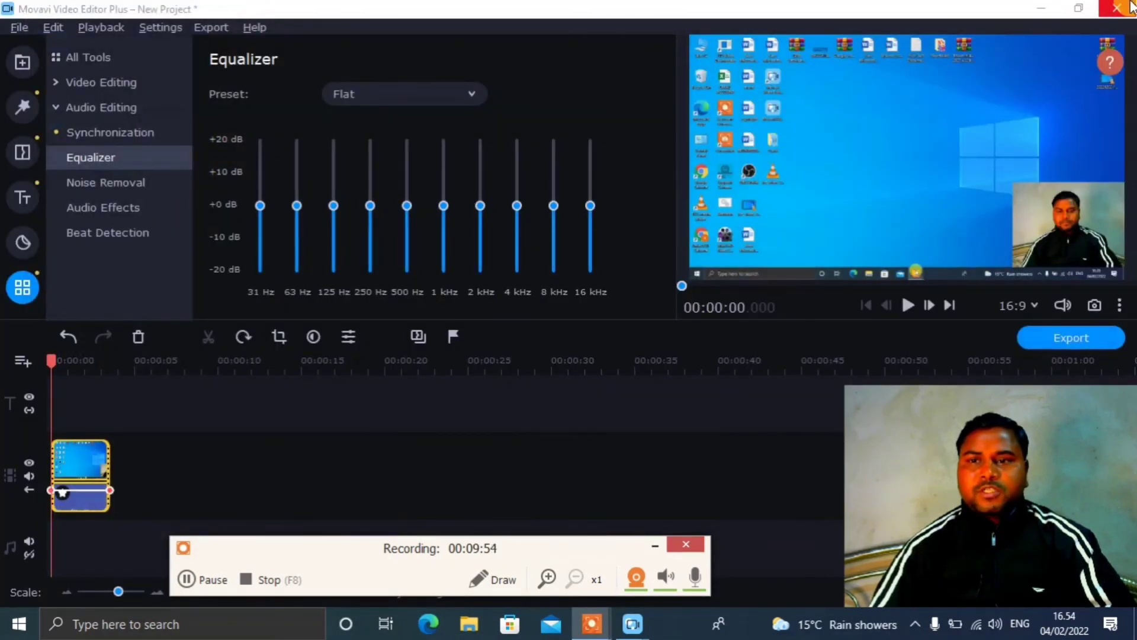
- Close the video editor without saving the project, dismissing the Movavi Video Suite offer and the recommendation survey
click(1129, 8)
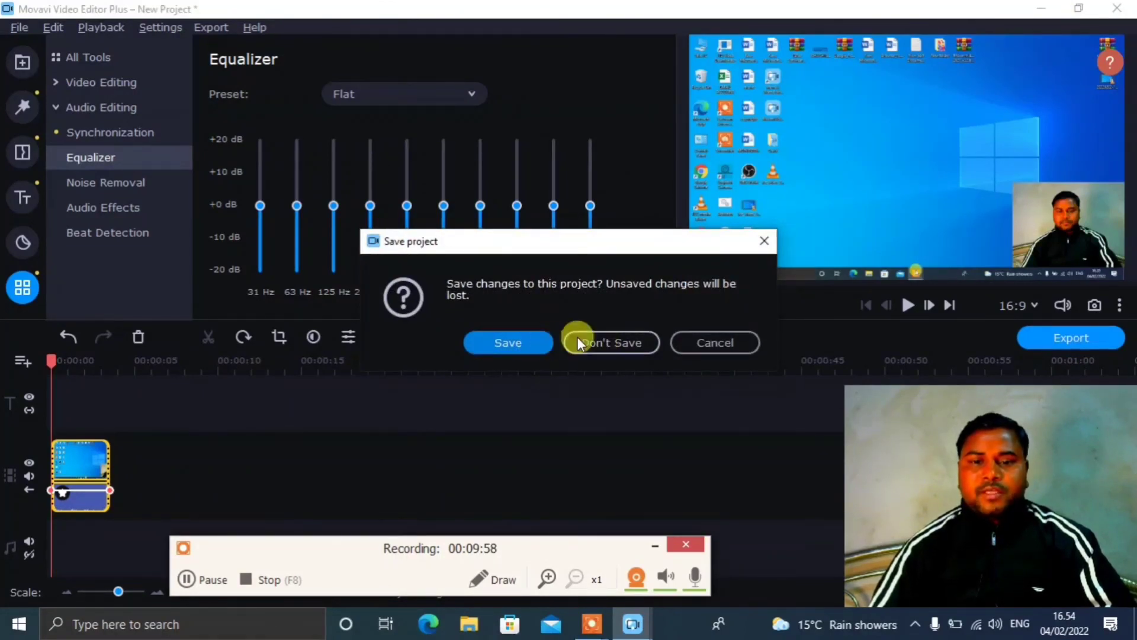
click(577, 342)
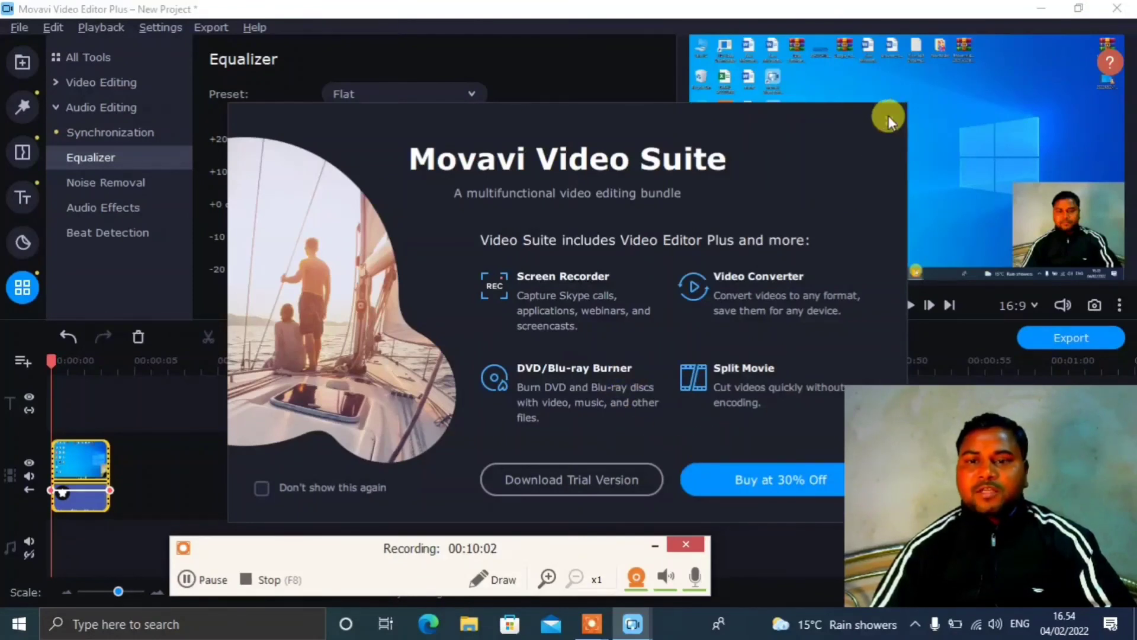
click(889, 120)
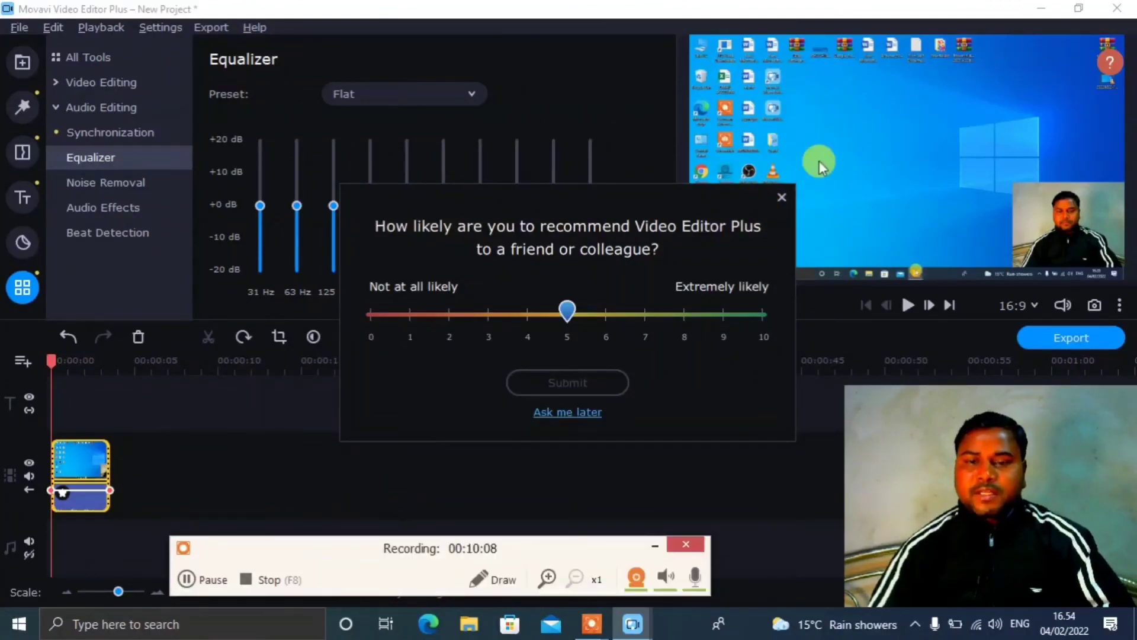
click(781, 197)
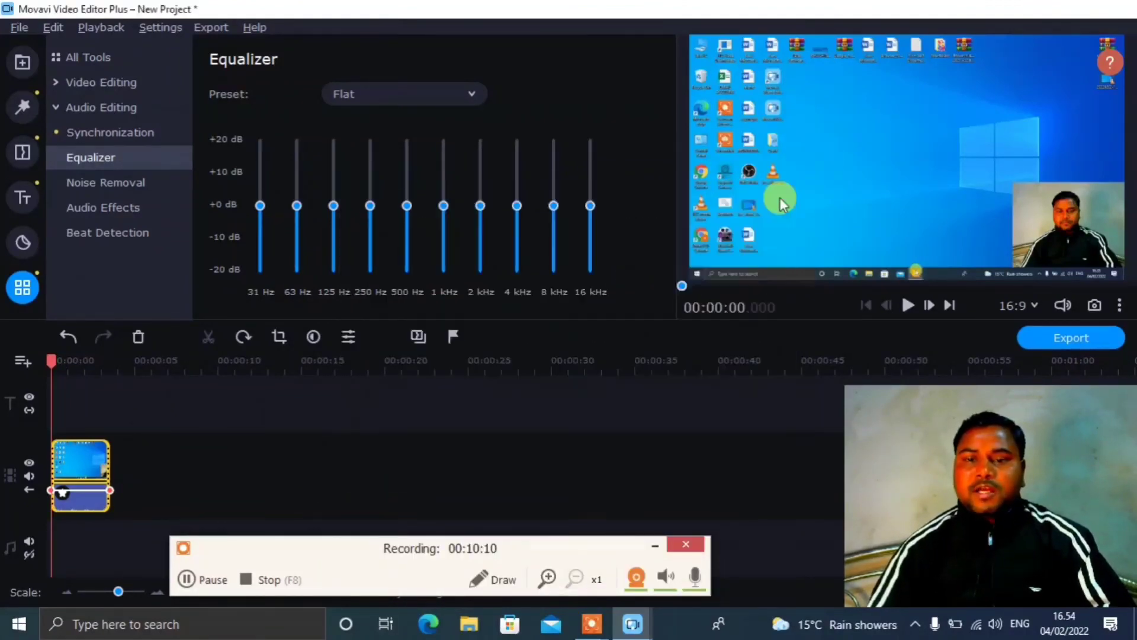
click(714, 327)
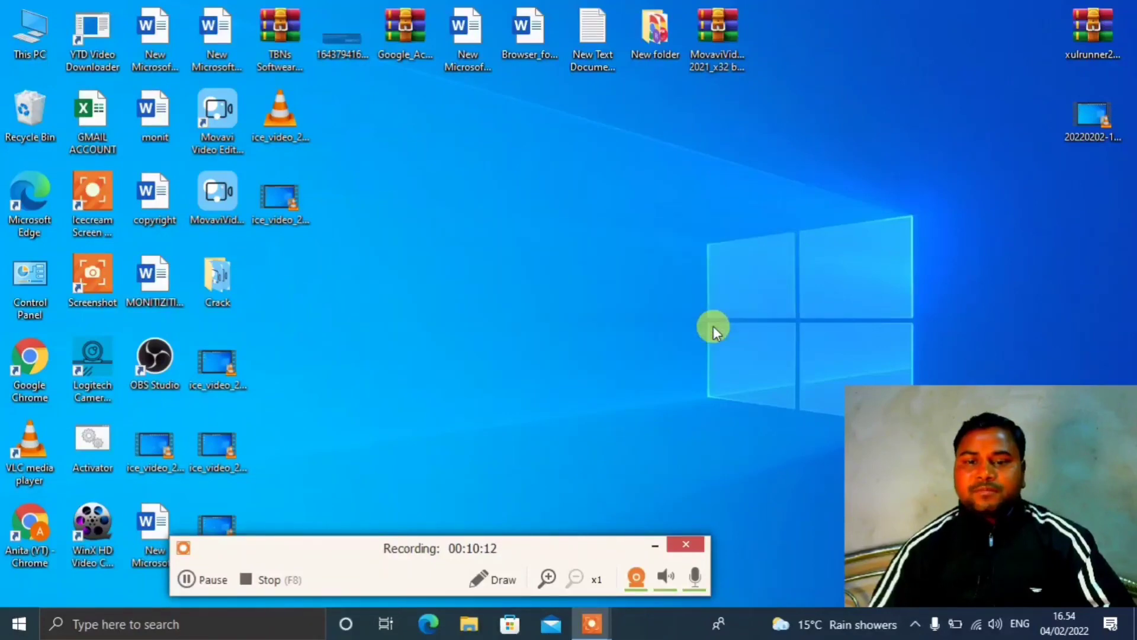